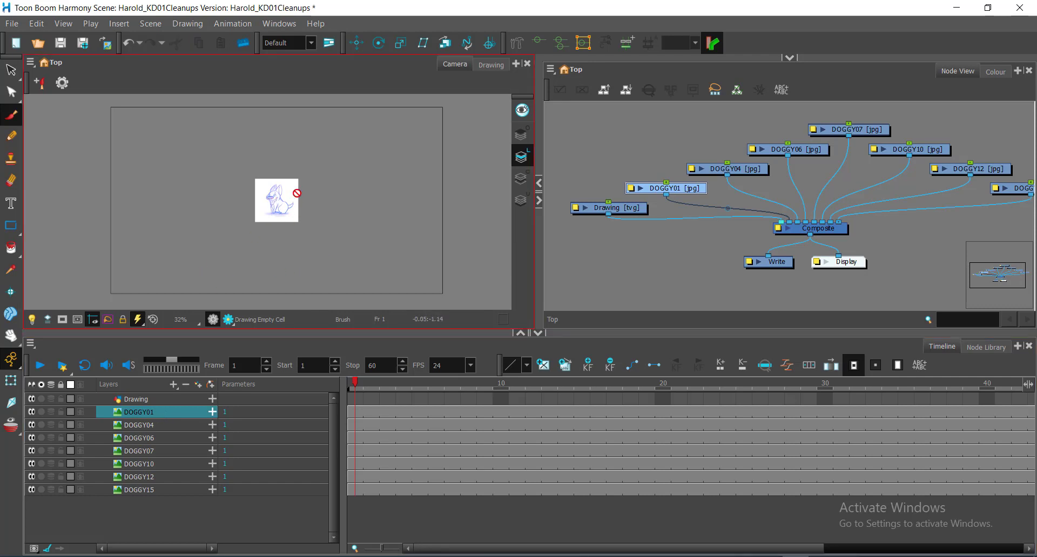
{"action": "key", "text": "ctrl"}
{"action": "key", "text": "ctrl"}
{"action": "key", "text": "ctrl"}
{"action": "key", "text": "ctrl"}
{"action": "key", "text": "ctrl"}
{"action": "key", "text": "ctrl"}
{"action": "key", "text": "ctrl"}
{"action": "left_click", "coordinate": [170, 417]}
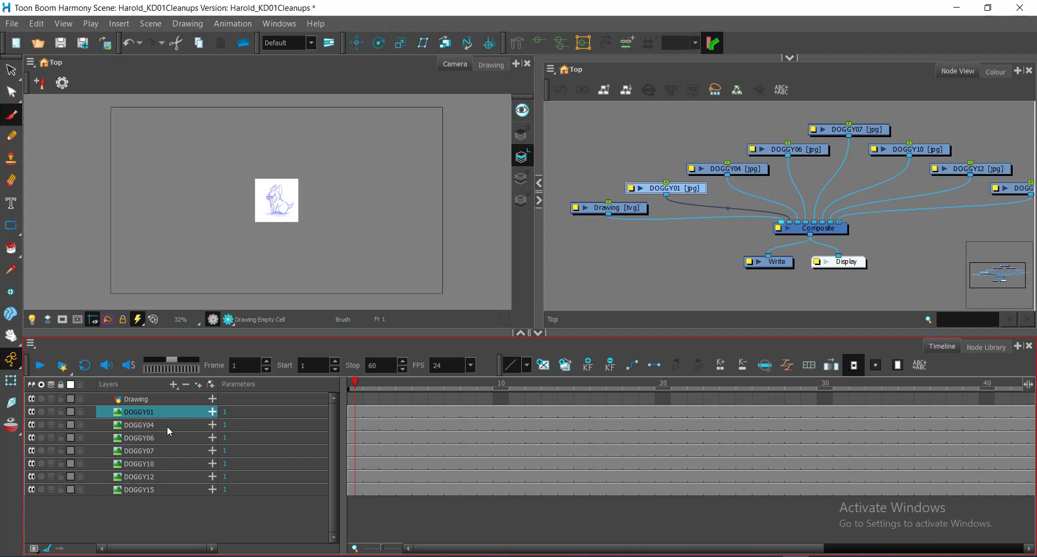
{"action": "left_click", "coordinate": [167, 426]}
{"action": "left_click", "coordinate": [160, 410]}
{"action": "key", "text": "ctrl"}
{"action": "key", "text": "ctrl"}
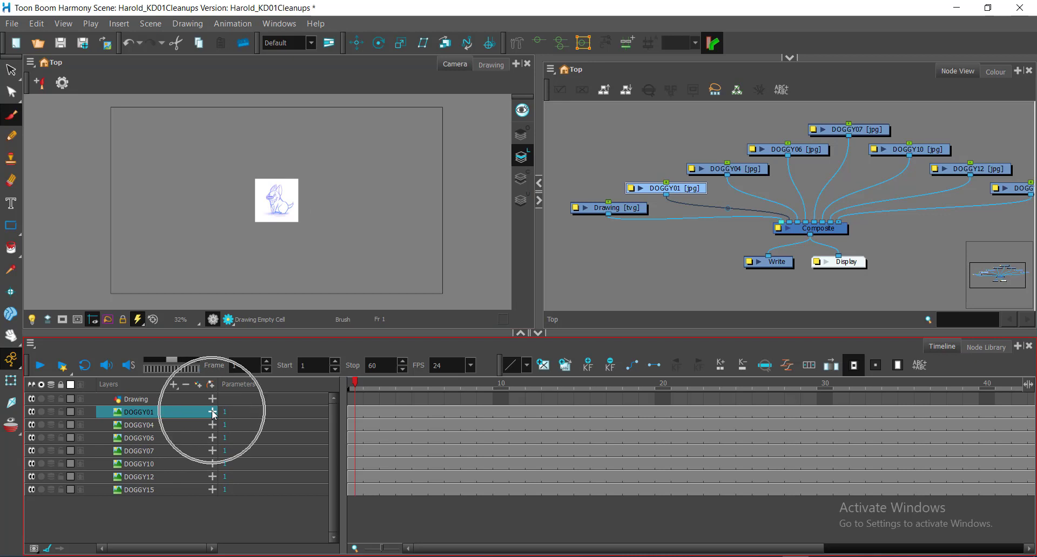
Expand the DOGGY01 layer's parameters in the timeline and select its Scale x parameter
{"action": "left_click", "coordinate": [213, 412]}
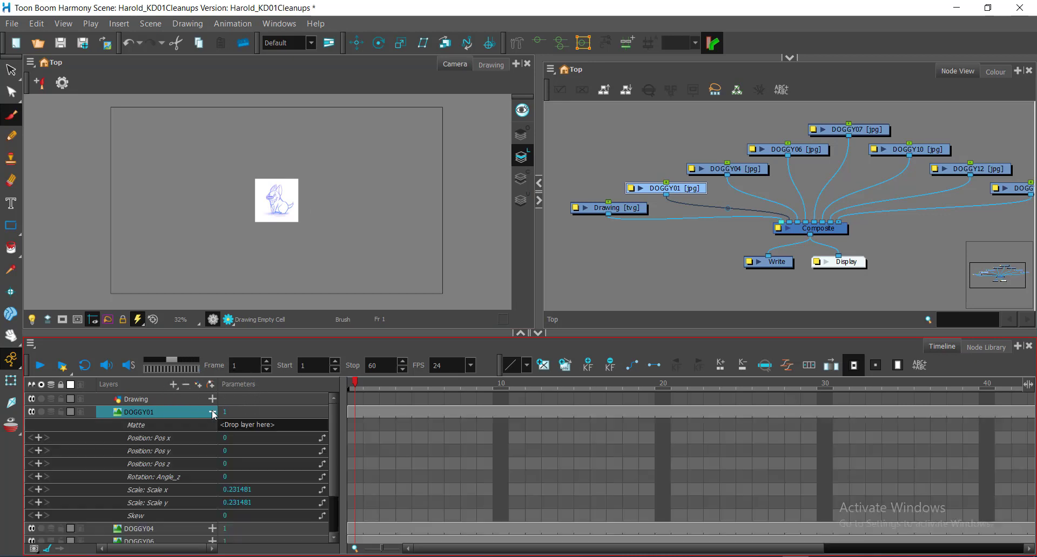
{"action": "left_click", "coordinate": [213, 413]}
{"action": "left_click", "coordinate": [213, 413]}
{"action": "left_click", "coordinate": [212, 412]}
{"action": "left_click", "coordinate": [213, 412]}
{"action": "left_click", "coordinate": [186, 486]}
{"action": "left_click", "coordinate": [182, 500]}
{"action": "left_click", "coordinate": [203, 487]}
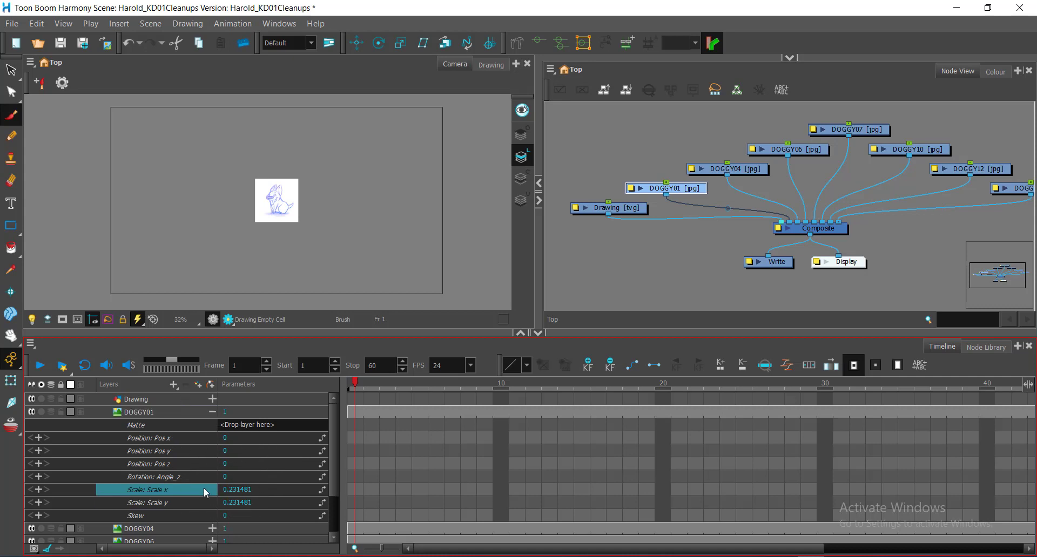
Set the DOGGY01 layer's Scale x and Scale y to 1, and collapse its parameters
{"action": "left_click", "coordinate": [243, 490]}
{"action": "double_click", "coordinate": [234, 489]}
{"action": "key", "text": "ctrl+c"}
{"action": "key", "text": "ctrl+c"}
{"action": "type", "text": "1"}
{"action": "double_click", "coordinate": [234, 503]}
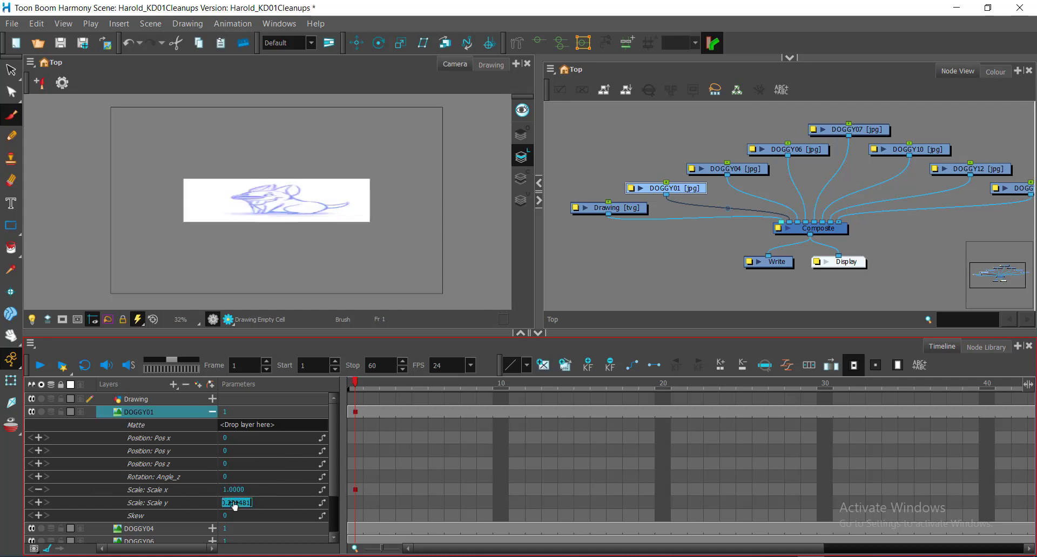
{"action": "type", "text": "1"}
{"action": "key", "text": "Return"}
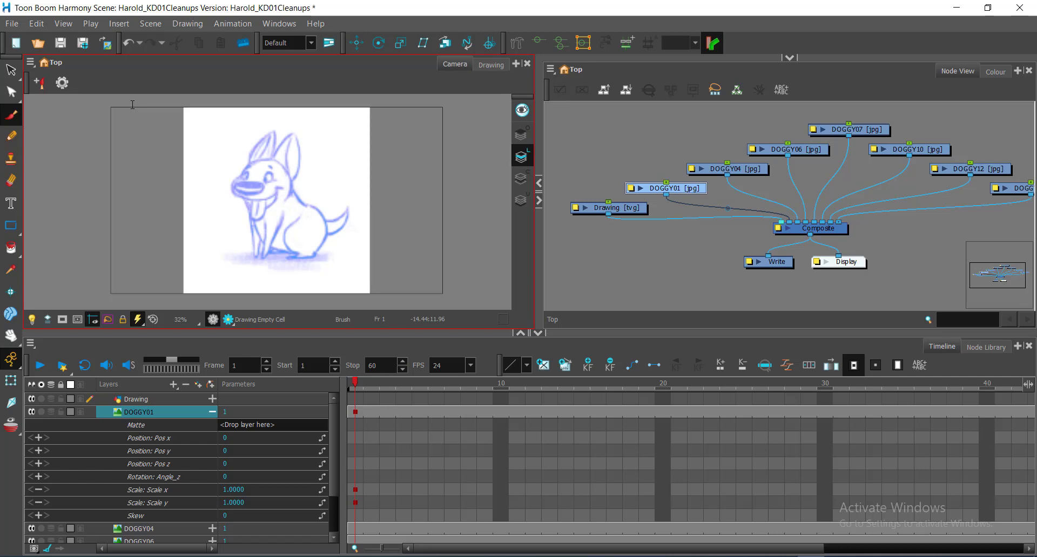
{"action": "left_click", "coordinate": [212, 411]}
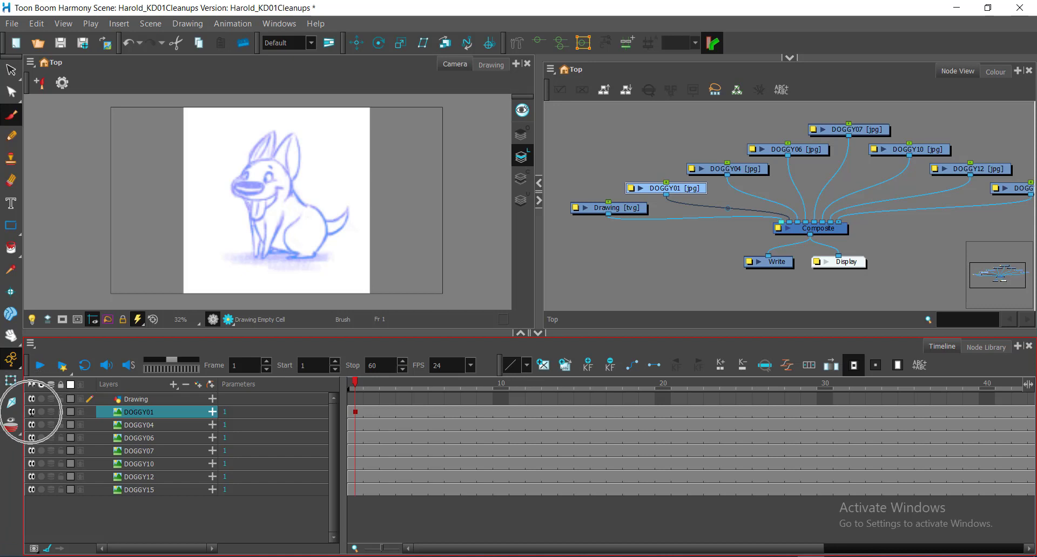
Toggle the DOGGY01 layer's visibility to compare it with the drawing beneath, leaving the layer hidden
{"action": "left_click", "coordinate": [31, 412]}
{"action": "left_click", "coordinate": [31, 412]}
{"action": "left_click", "coordinate": [31, 412]}
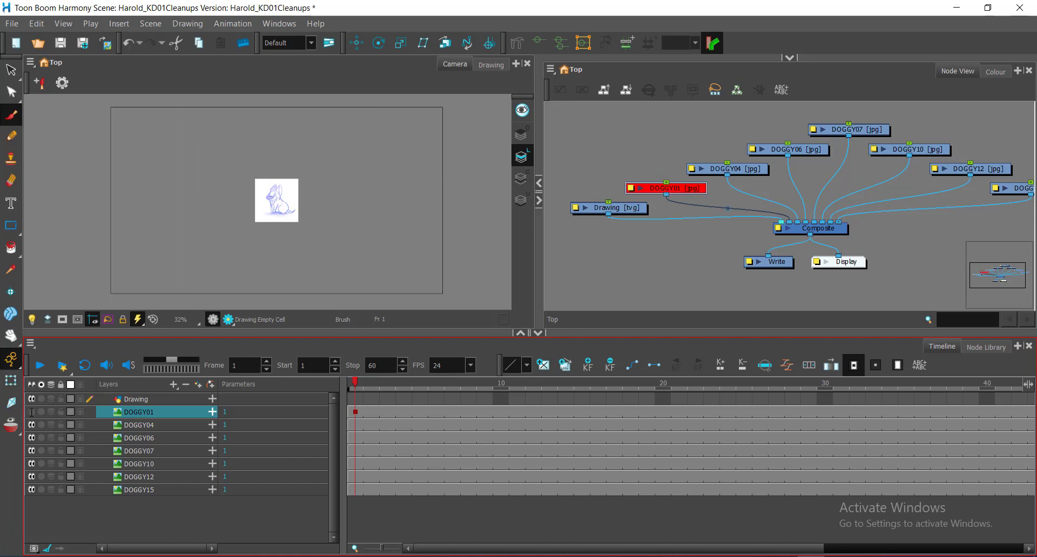
{"action": "left_click", "coordinate": [31, 412]}
{"action": "left_click", "coordinate": [31, 412]}
{"action": "left_click", "coordinate": [32, 412]}
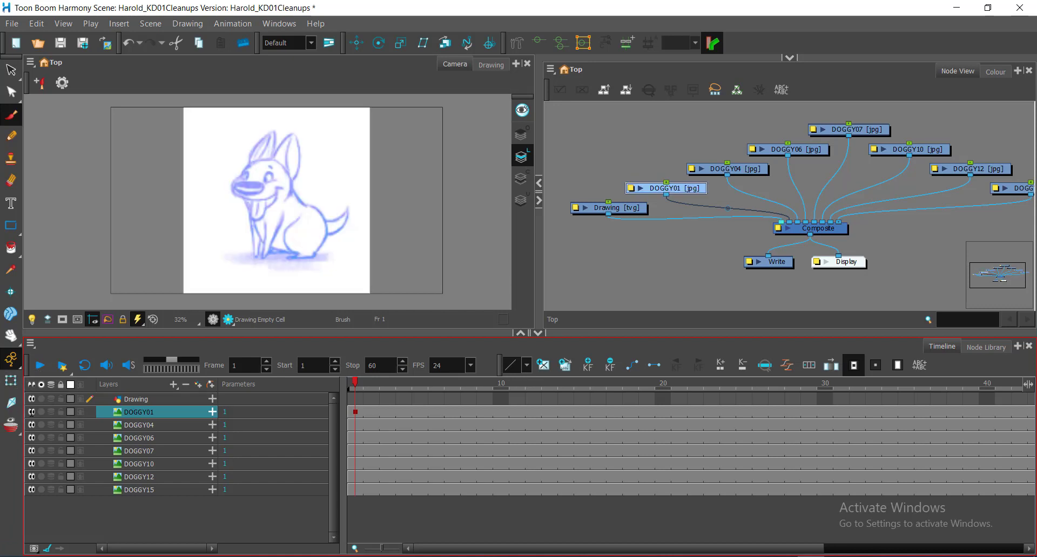
{"action": "left_click", "coordinate": [31, 412]}
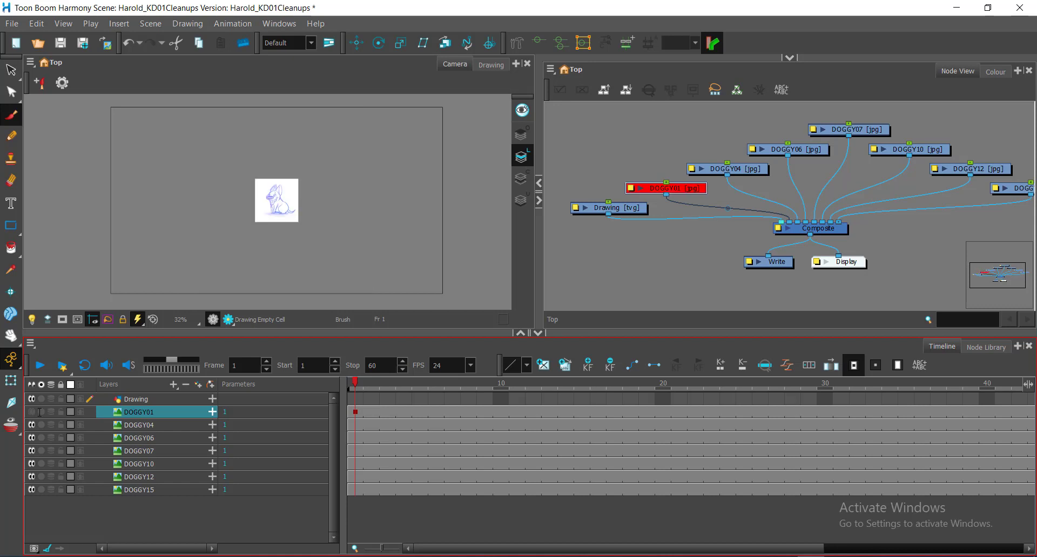
Set the DOGGY04 layer's Scale x and Scale y to 1, and hide the layer
{"action": "left_click", "coordinate": [147, 425]}
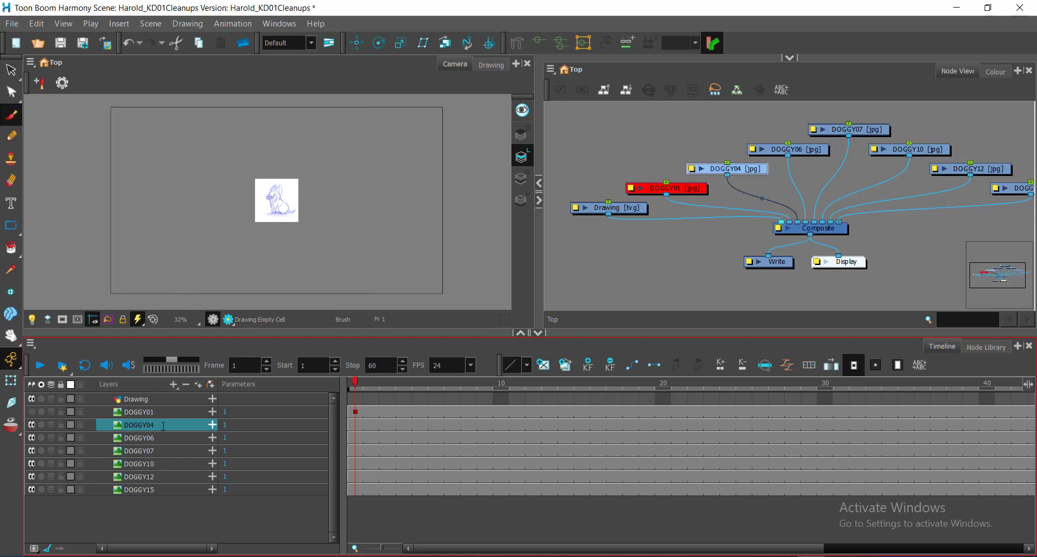
{"action": "left_click", "coordinate": [212, 424]}
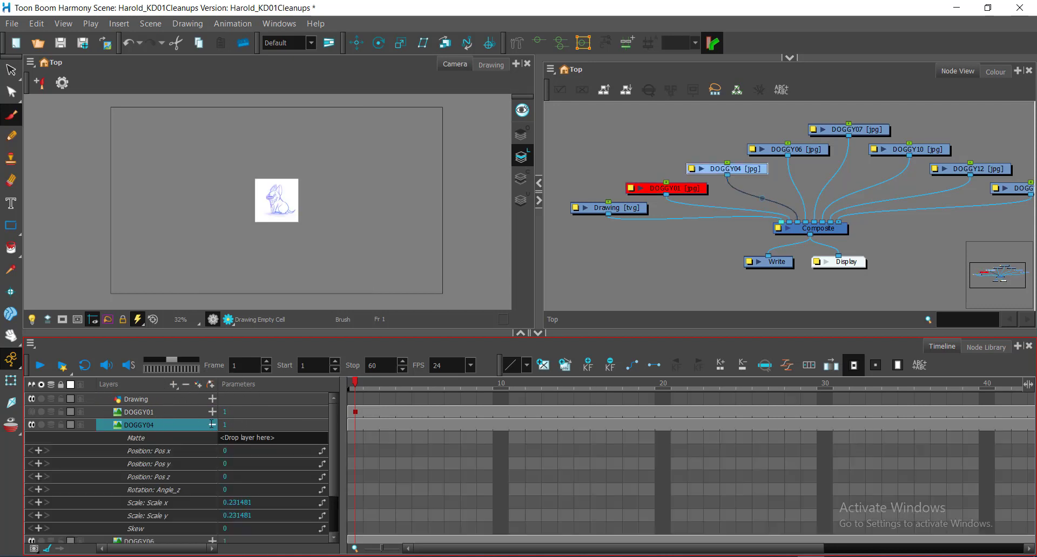
{"action": "left_click", "coordinate": [169, 503]}
{"action": "double_click", "coordinate": [232, 501]}
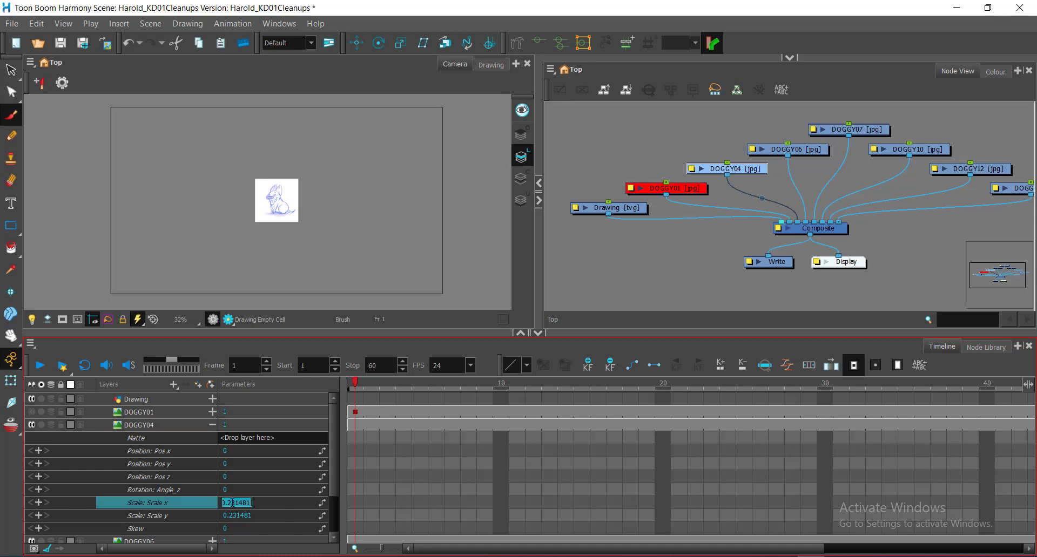
{"action": "type", "text": "1"}
{"action": "key", "text": "Return"}
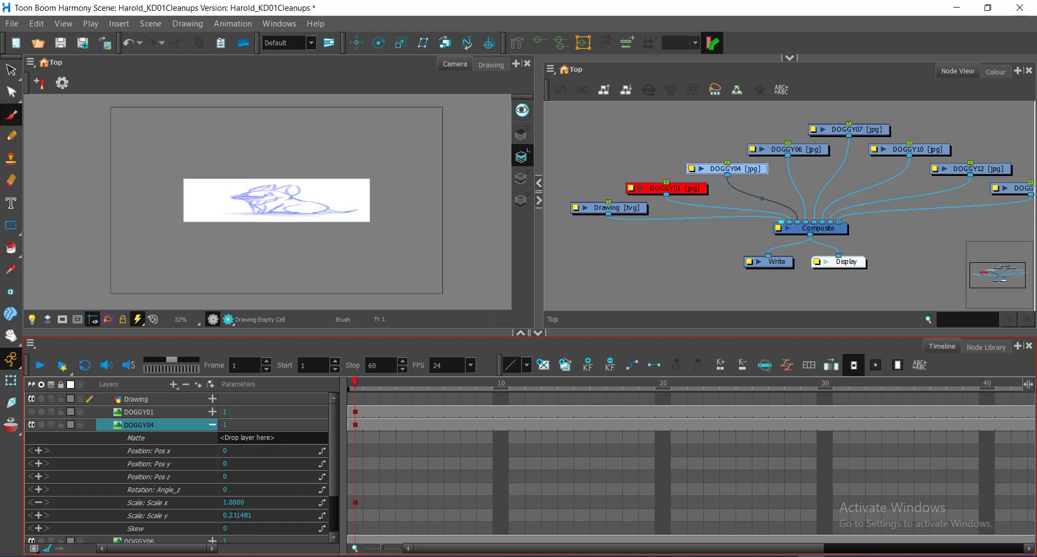
{"action": "double_click", "coordinate": [233, 515]}
{"action": "type", "text": "1"}
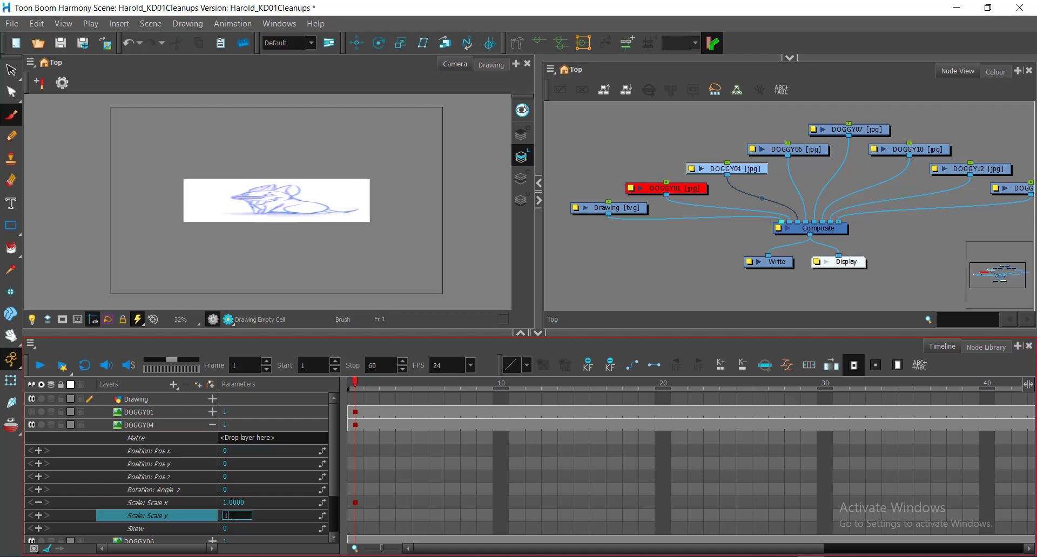
{"action": "key", "text": "Return"}
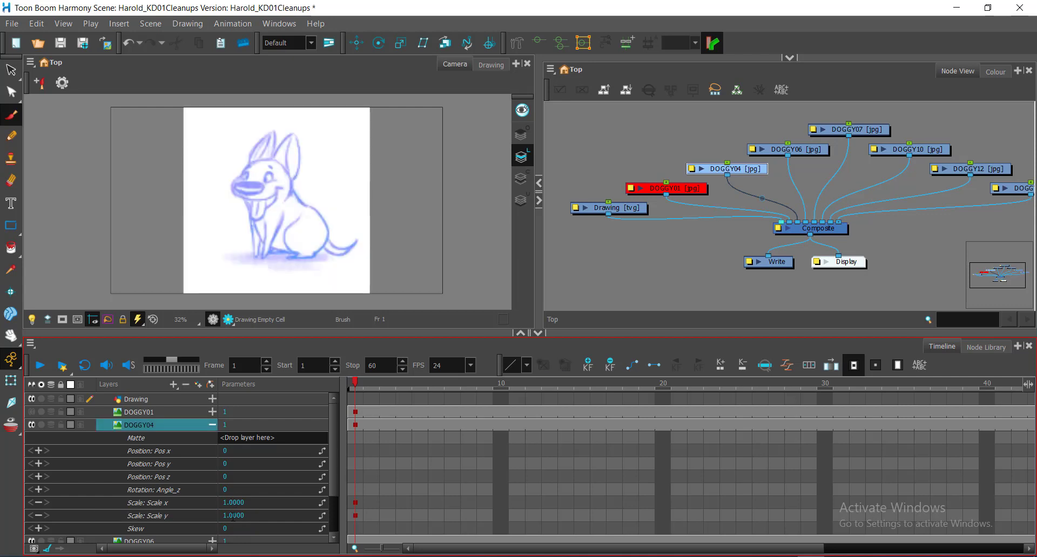
{"action": "left_click", "coordinate": [117, 426]}
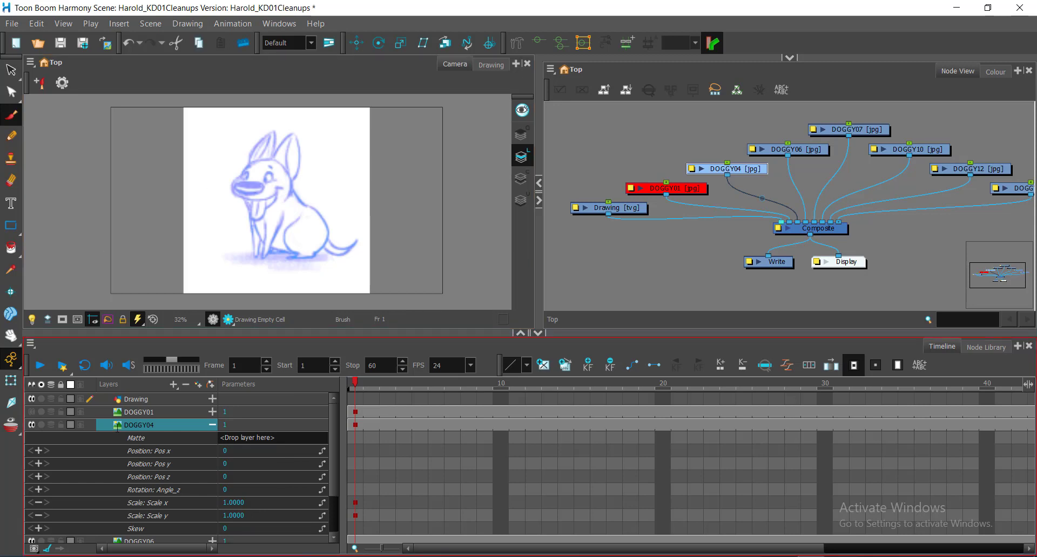
{"action": "left_click", "coordinate": [211, 425]}
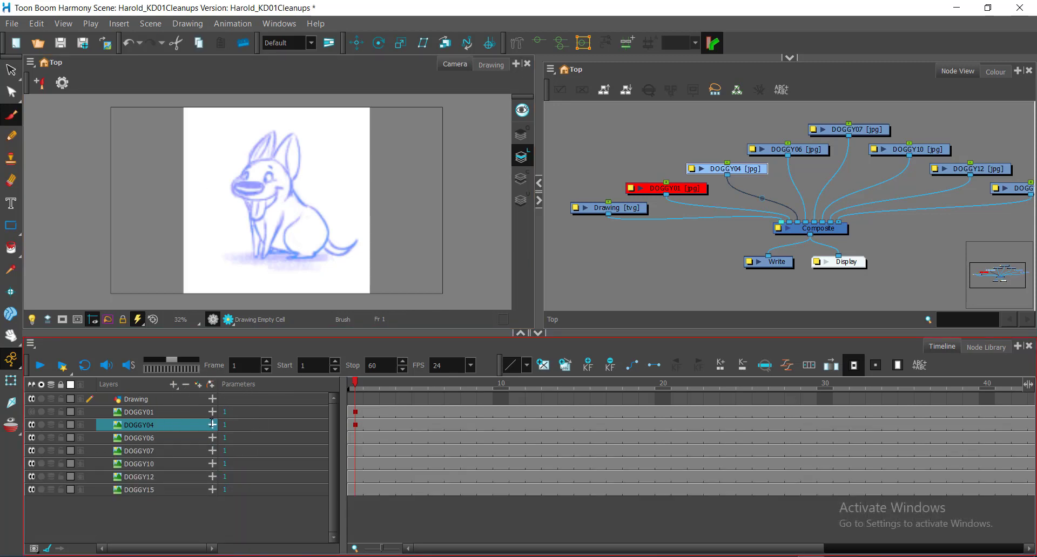
{"action": "left_click", "coordinate": [32, 425]}
Set the DOGGY06 layer's Scale x and Scale y to 1, and hide the layer
{"action": "left_click", "coordinate": [144, 438]}
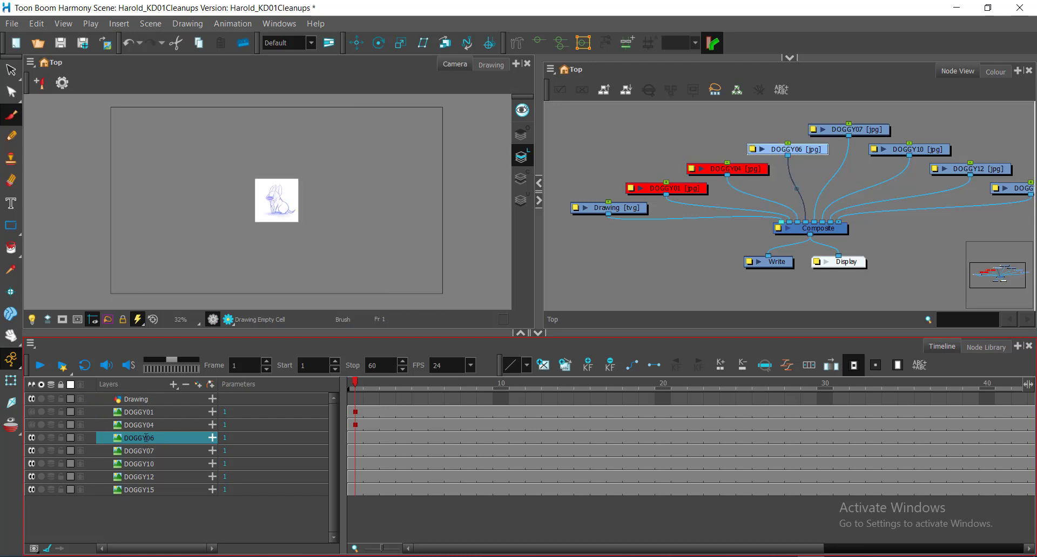
{"action": "left_click", "coordinate": [212, 438]}
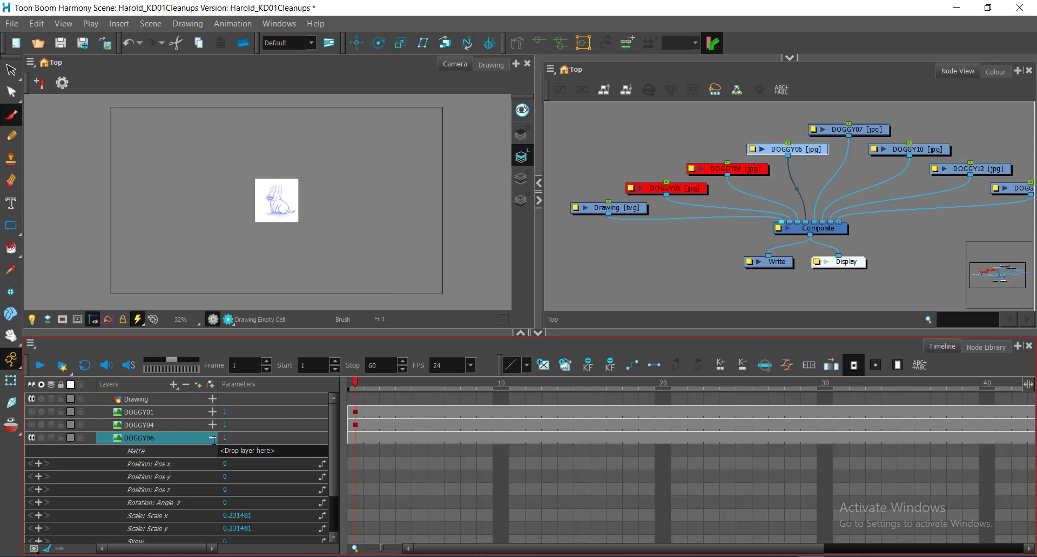
{"action": "left_click", "coordinate": [233, 514]}
{"action": "type", "text": "1"}
{"action": "key", "text": "Return"}
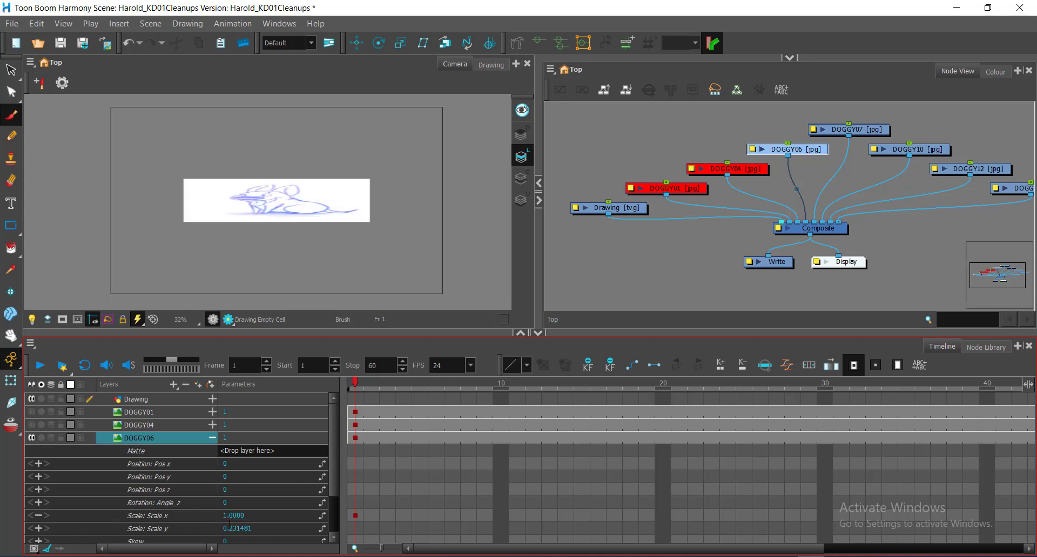
{"action": "left_click", "coordinate": [229, 528]}
{"action": "type", "text": "1"}
{"action": "key", "text": "Return"}
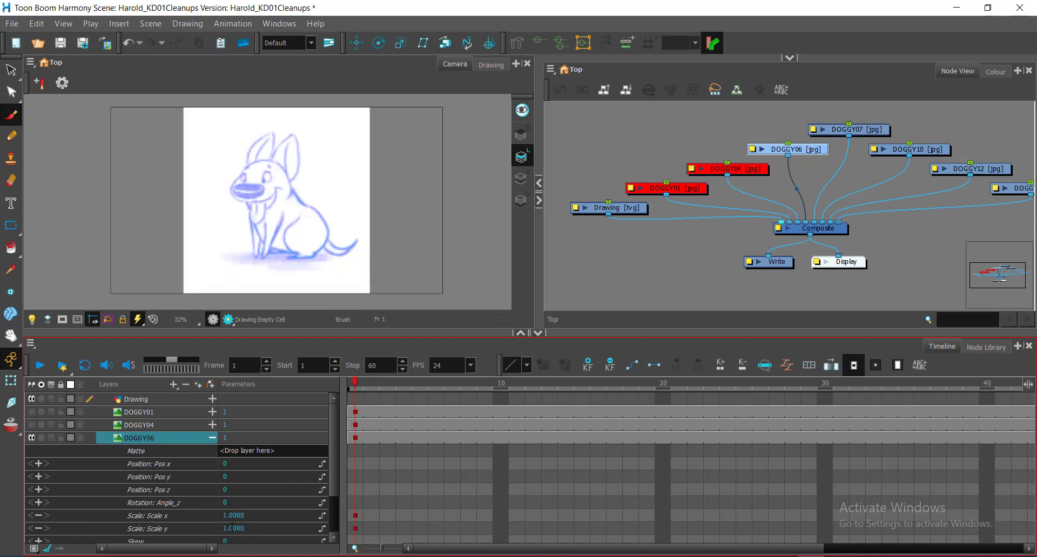
{"action": "left_click", "coordinate": [212, 437]}
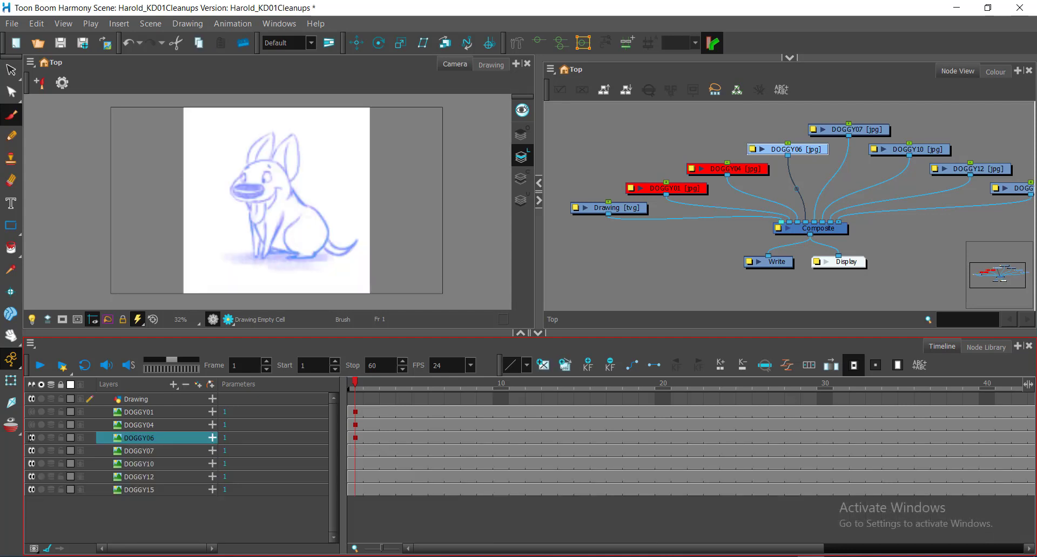
{"action": "left_click", "coordinate": [31, 437]}
Set the DOGGY07 layer's Scale x and Scale y to 1
{"action": "left_click", "coordinate": [136, 451]}
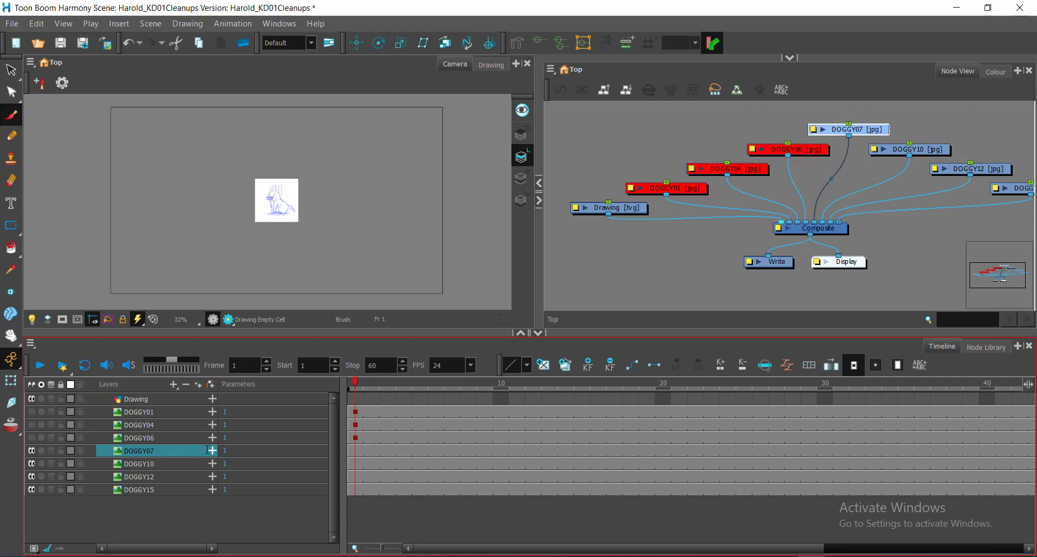
{"action": "left_click", "coordinate": [141, 439]}
{"action": "left_click", "coordinate": [143, 451]}
{"action": "left_click", "coordinate": [212, 451]}
{"action": "scroll", "coordinate": [232, 519], "scroll_direction": "down", "scroll_amount": 2}
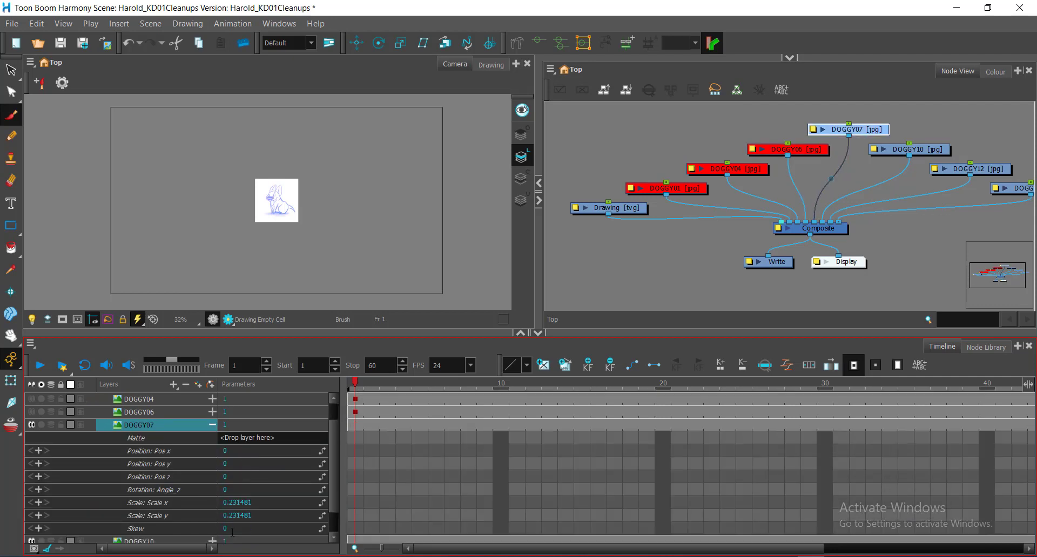
{"action": "double_click", "coordinate": [244, 490]}
{"action": "type", "text": "1"}
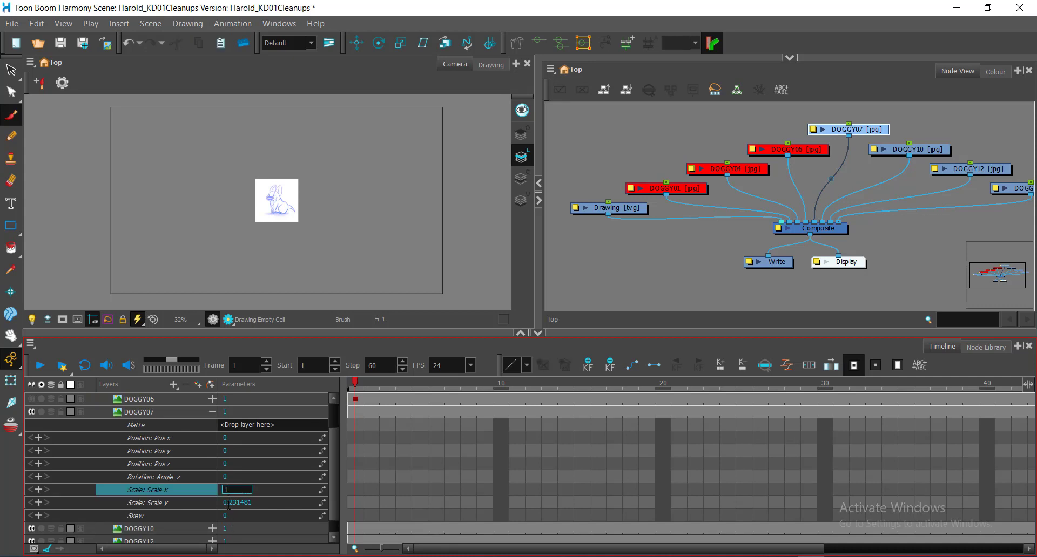
{"action": "double_click", "coordinate": [232, 505]}
{"action": "type", "text": "1"}
{"action": "key", "text": "Return"}
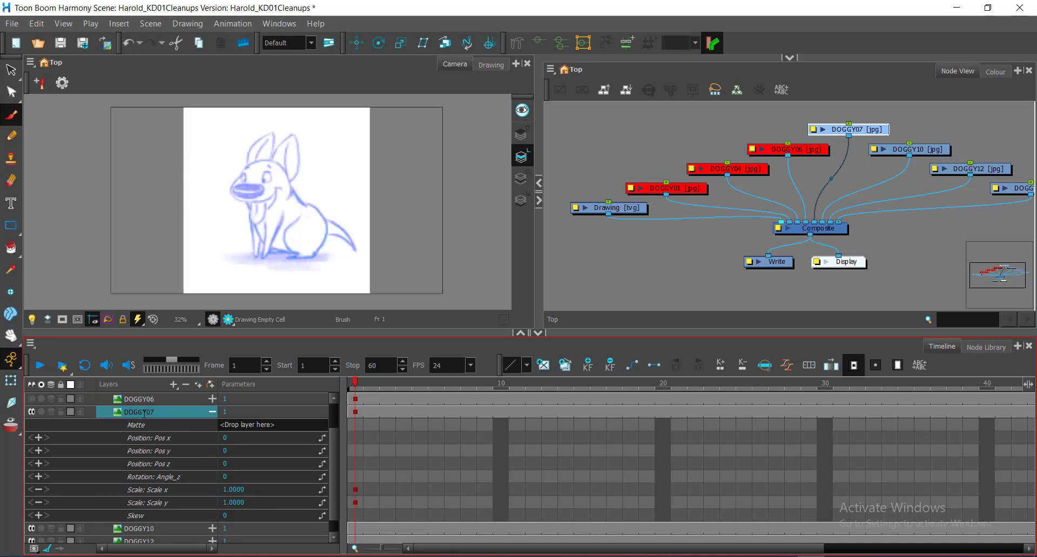
Collapse the DOGGY07 layer's parameters and hide the layer
{"action": "left_click", "coordinate": [32, 412]}
{"action": "left_click", "coordinate": [32, 412]}
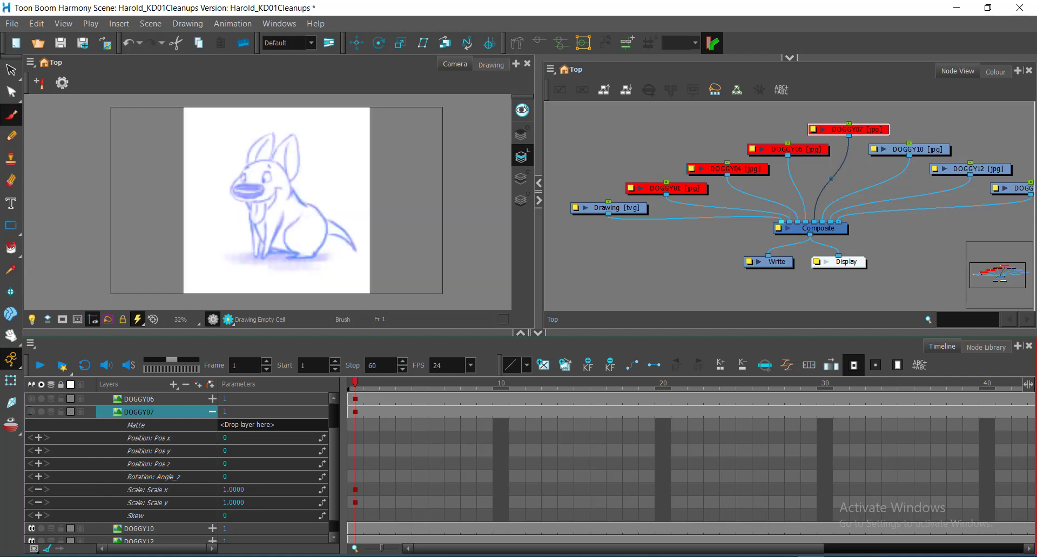
{"action": "left_click", "coordinate": [212, 412]}
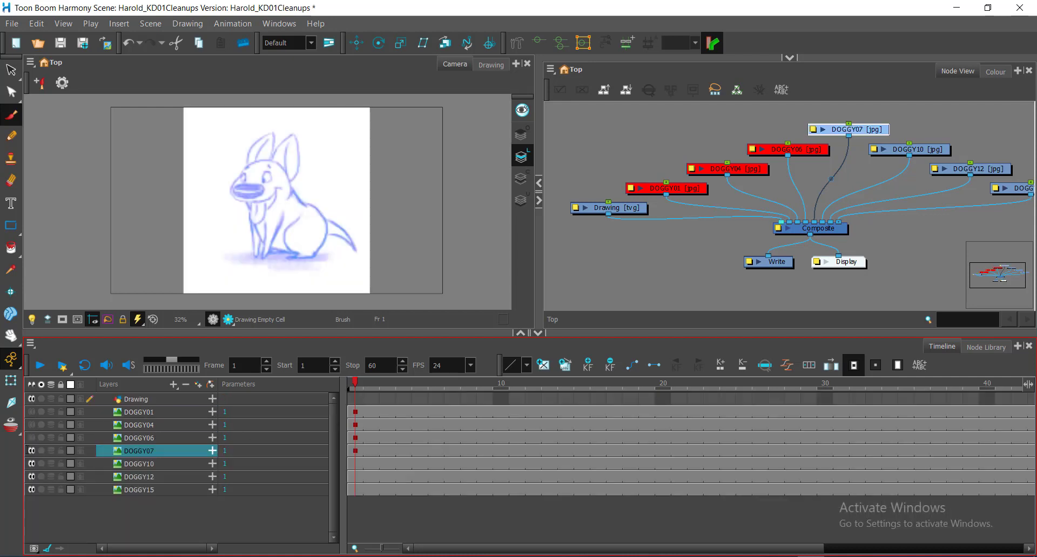
{"action": "left_click", "coordinate": [31, 451]}
{"action": "left_click", "coordinate": [31, 451]}
{"action": "left_click", "coordinate": [31, 451]}
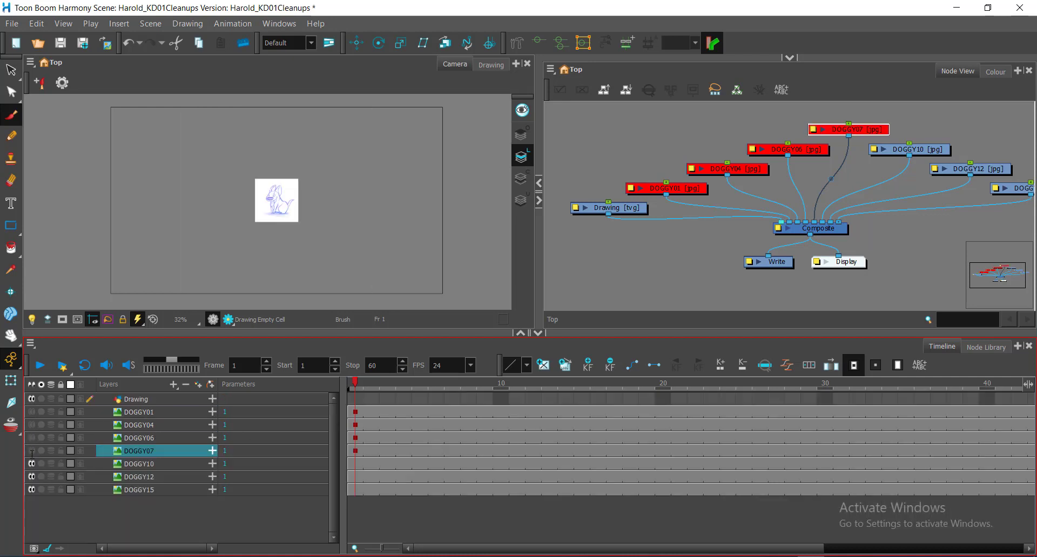
Set the DOGGY10 layer's Scale x and Scale y to 1, and hide the layer
{"action": "left_click", "coordinate": [145, 464]}
{"action": "left_click", "coordinate": [212, 464]}
{"action": "scroll", "coordinate": [238, 509], "scroll_direction": "down", "scroll_amount": 1}
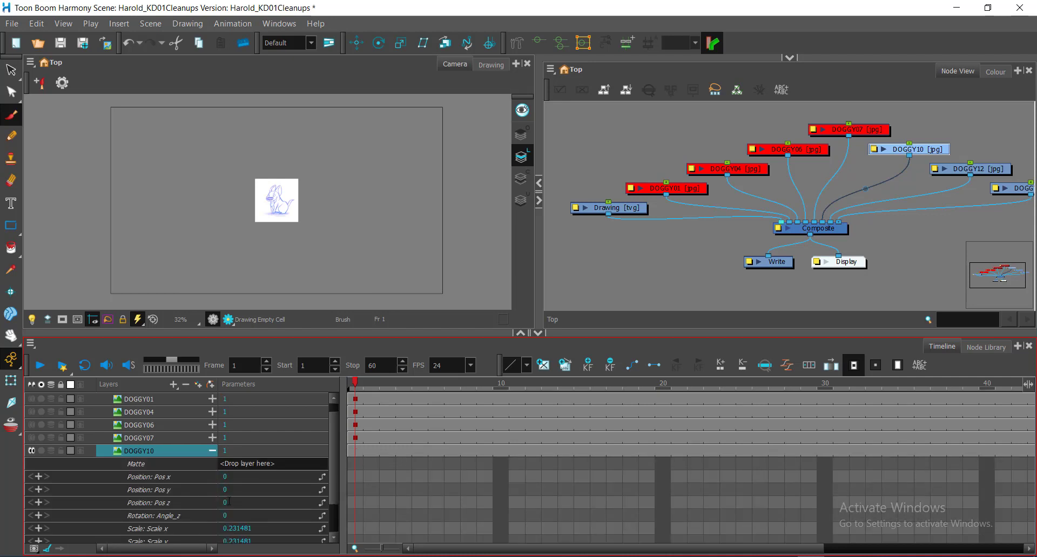
{"action": "left_click", "coordinate": [237, 515]}
{"action": "left_click", "coordinate": [237, 515]}
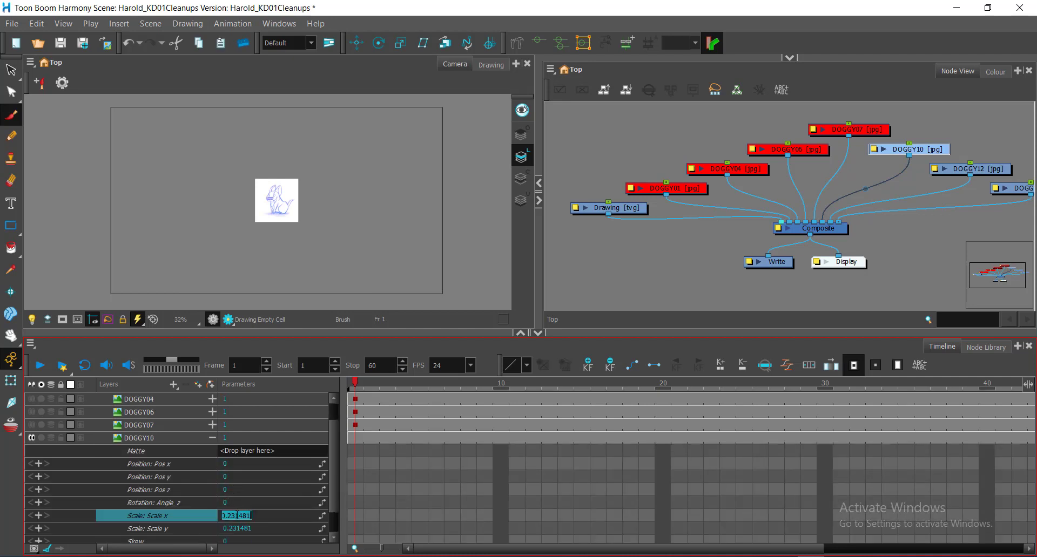
{"action": "type", "text": "1"}
{"action": "double_click", "coordinate": [232, 529]}
{"action": "type", "text": "1"}
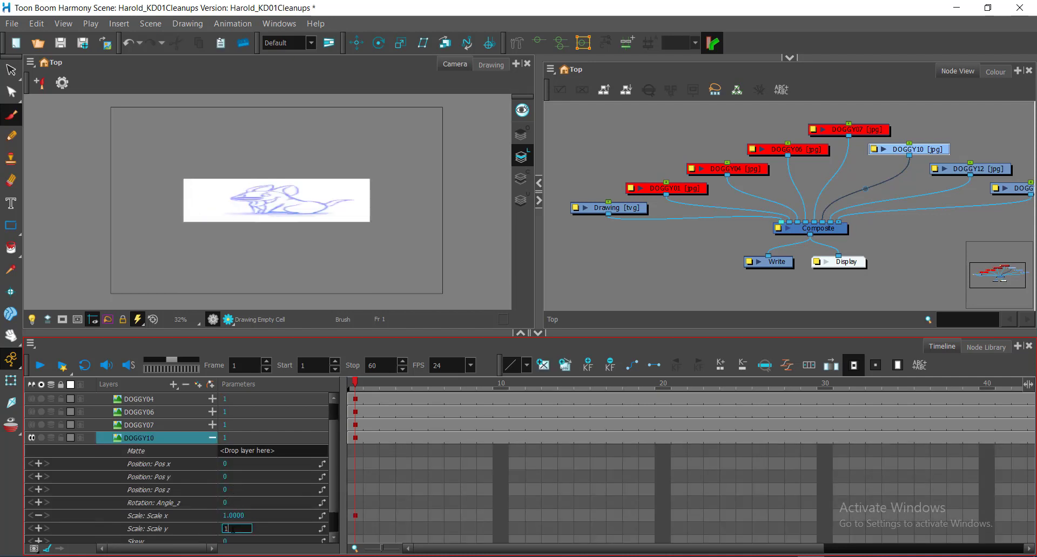
{"action": "key", "text": "Return"}
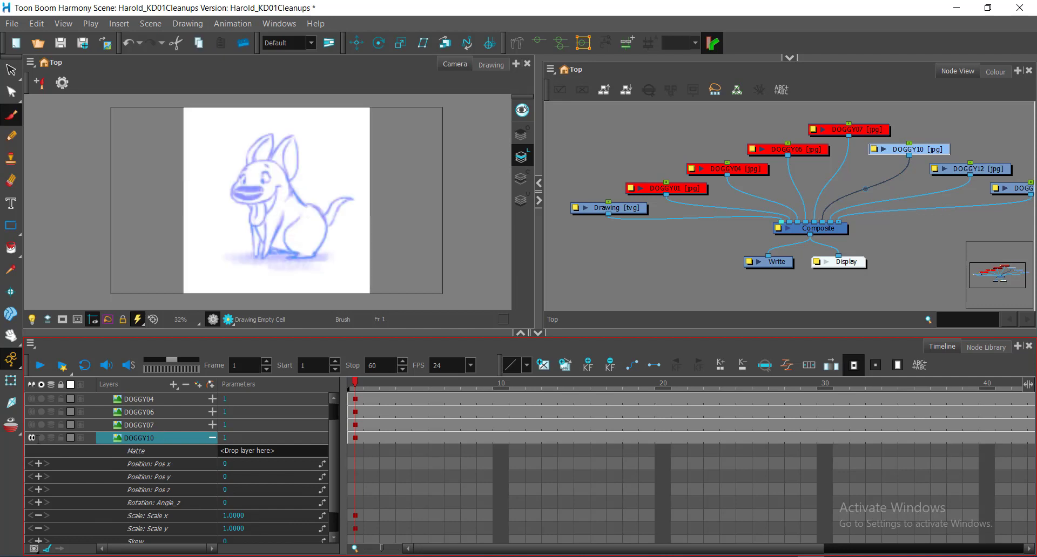
{"action": "left_click", "coordinate": [31, 438]}
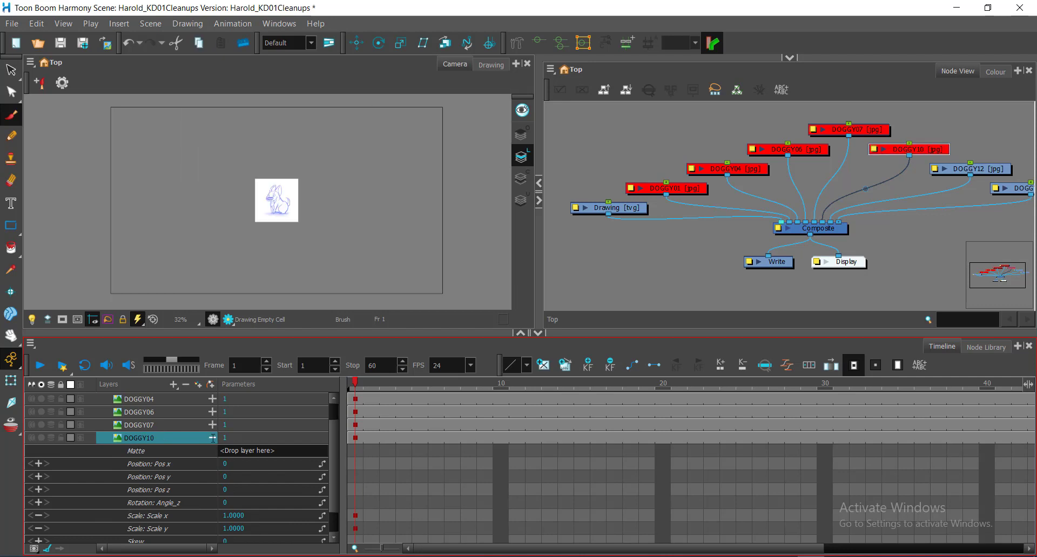
Collapse the DOGGY10 layer's parameters, and set the DOGGY12 layer's Scale x and Scale y to 1
{"action": "left_click", "coordinate": [212, 438]}
{"action": "left_click", "coordinate": [121, 478]}
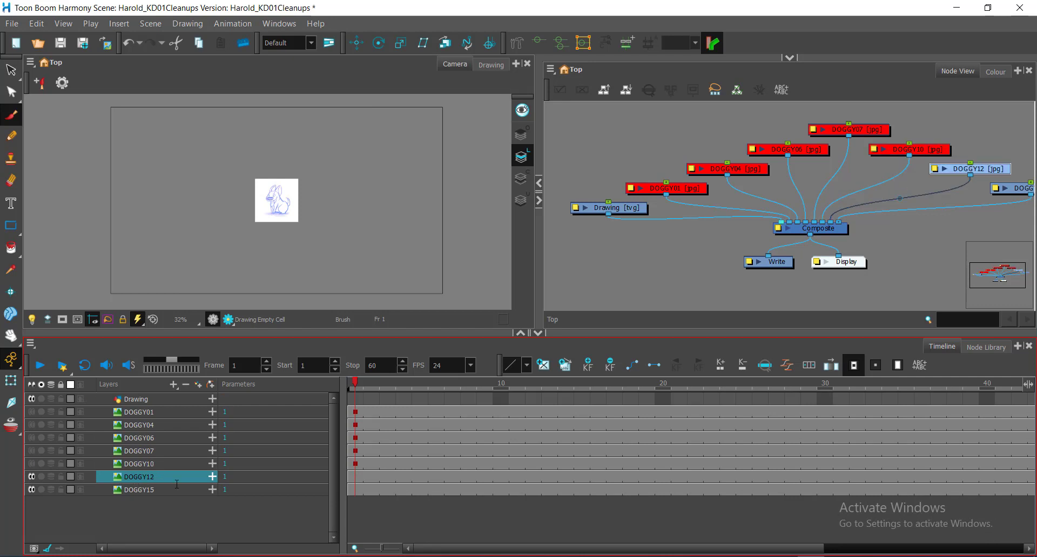
{"action": "left_click", "coordinate": [212, 477]}
{"action": "scroll", "coordinate": [211, 486], "scroll_direction": "down", "scroll_amount": 2}
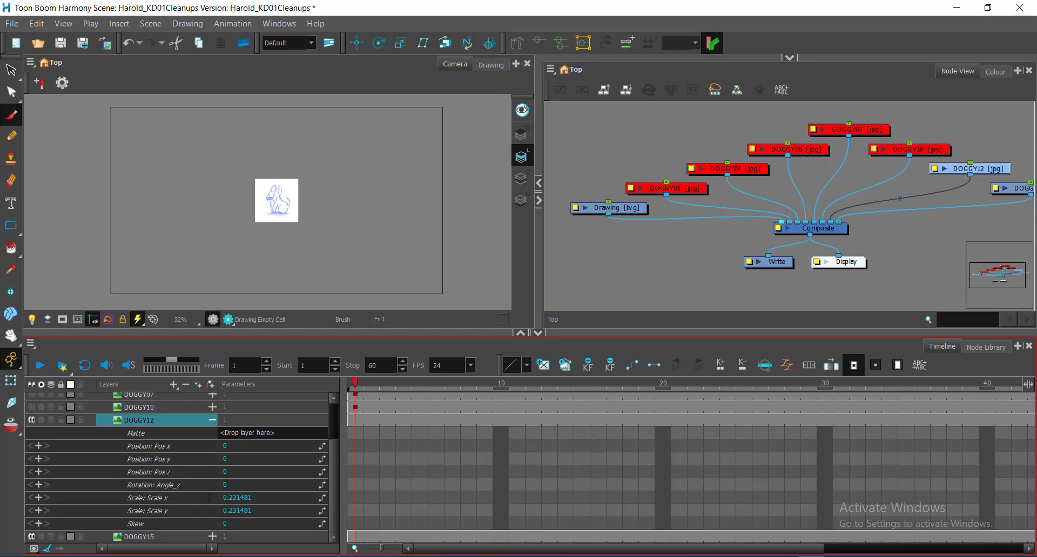
{"action": "left_click", "coordinate": [252, 498]}
{"action": "left_click", "coordinate": [248, 498]}
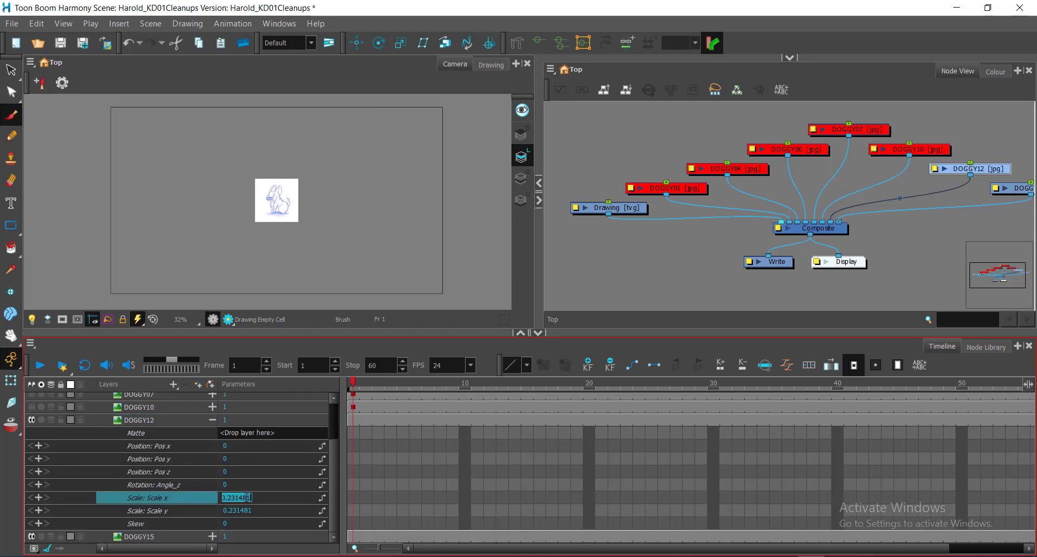
{"action": "key", "text": "ctrl+c"}
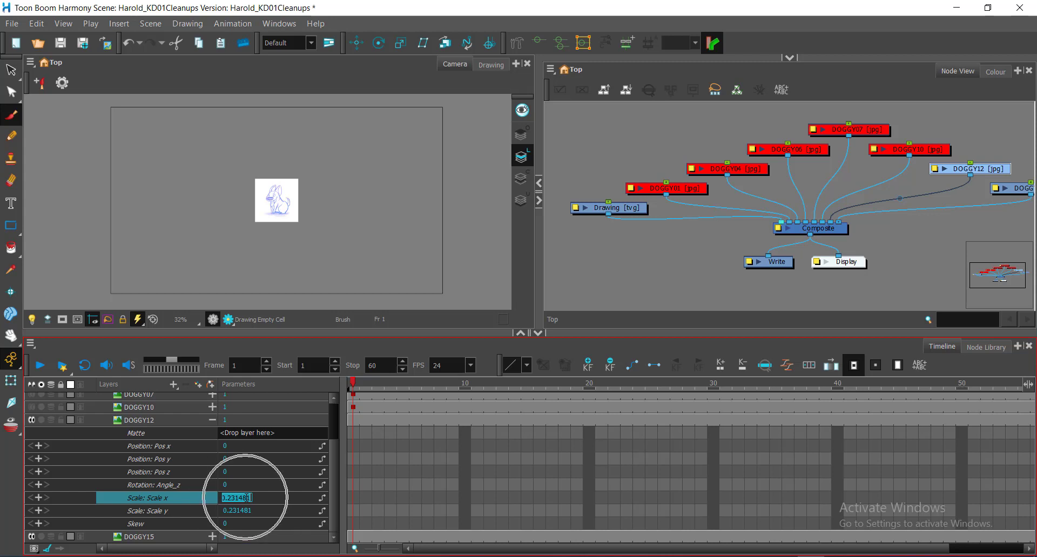
{"action": "type", "text": "1"}
{"action": "key", "text": "Tab"}
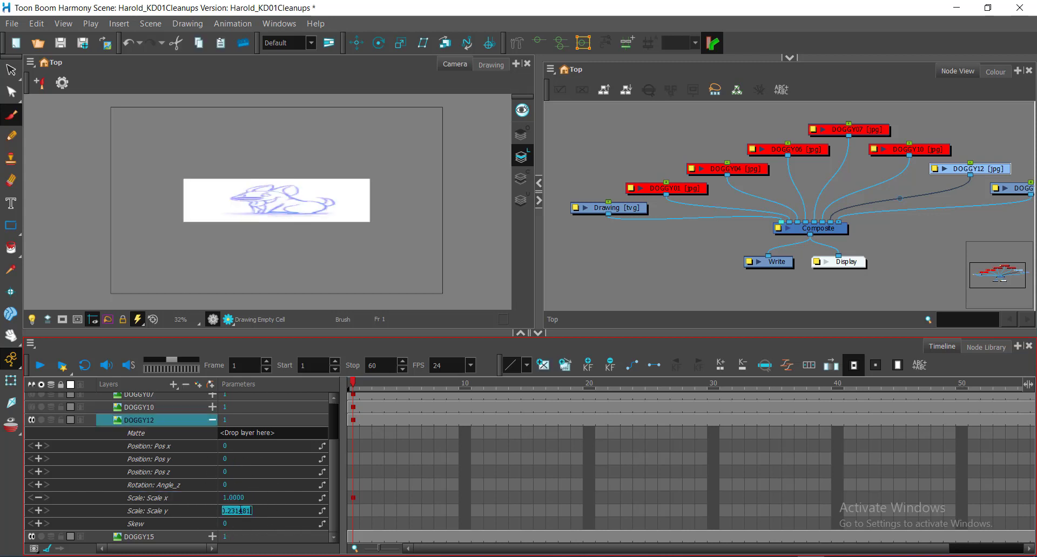
{"action": "type", "text": "1"}
{"action": "key", "text": "Return"}
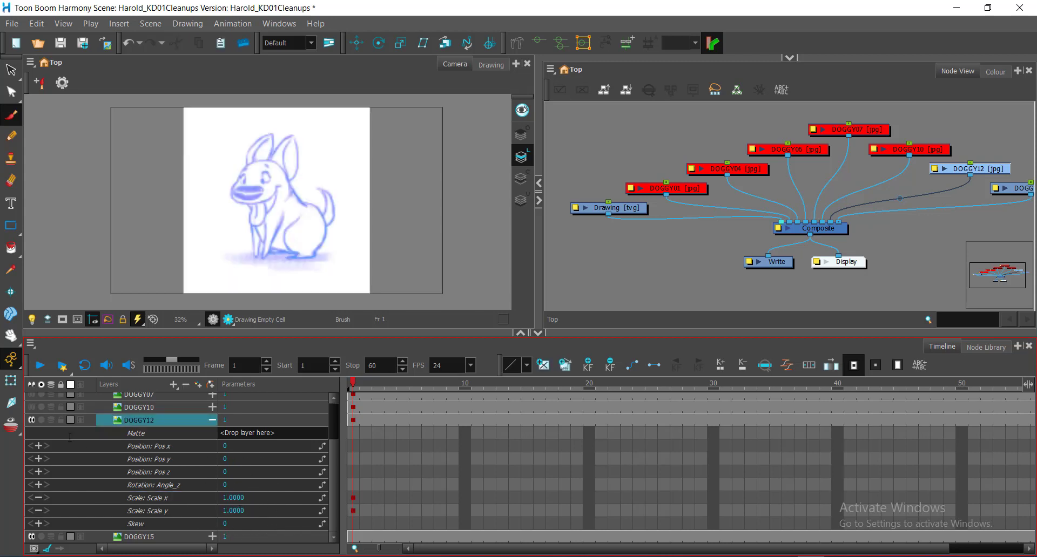
Collapse the DOGGY12 layer's parameters and hide the layer
{"action": "left_click", "coordinate": [212, 420]}
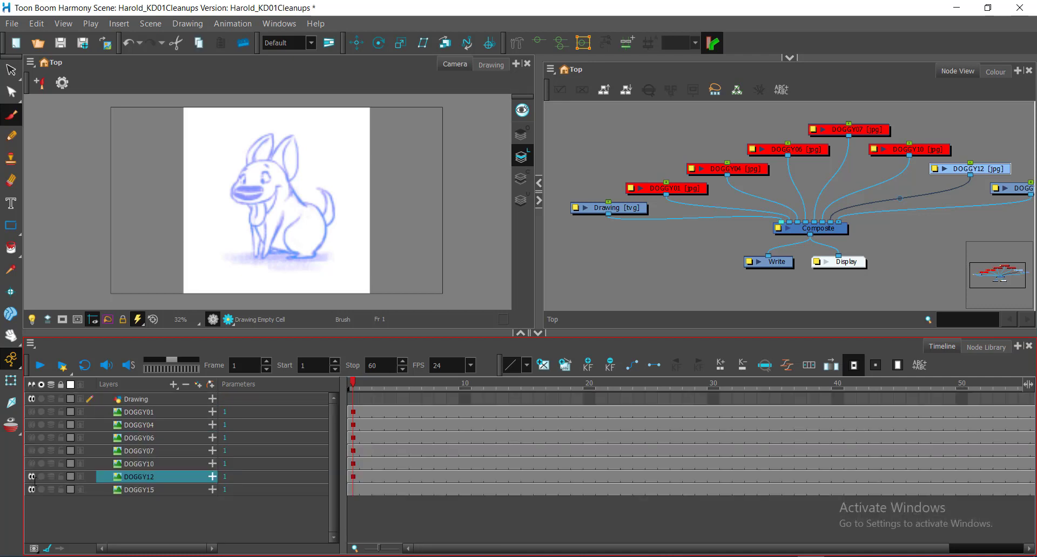
{"action": "left_click", "coordinate": [32, 476]}
{"action": "left_click", "coordinate": [32, 476]}
{"action": "left_click", "coordinate": [31, 476]}
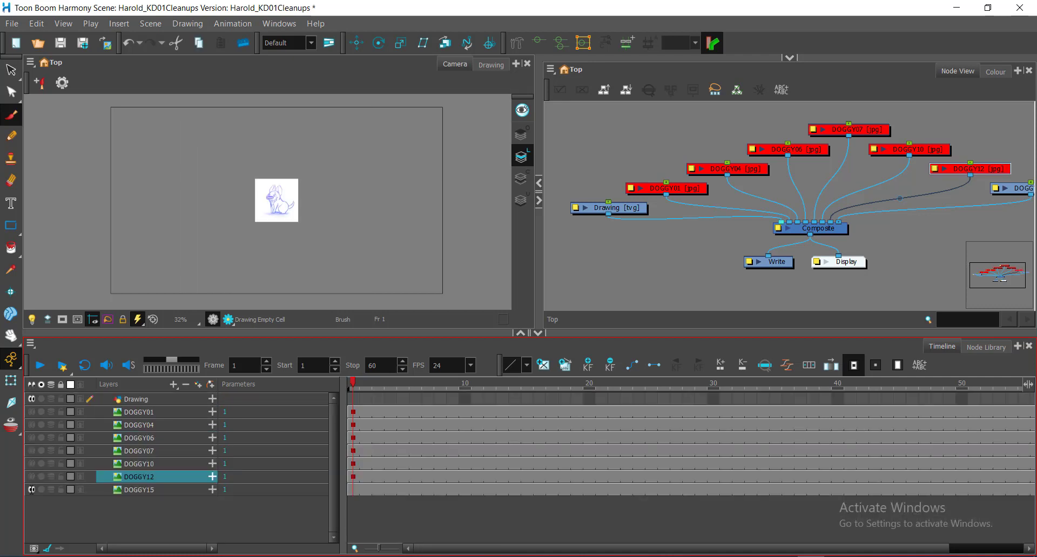
{"action": "left_click", "coordinate": [184, 490]}
{"action": "left_click", "coordinate": [31, 489]}
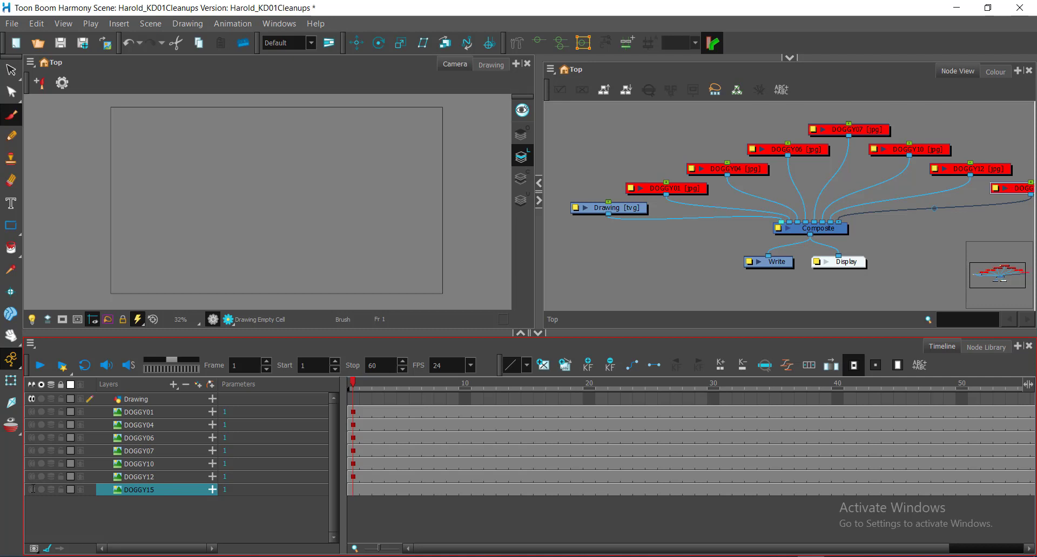
{"action": "left_click", "coordinate": [31, 490]}
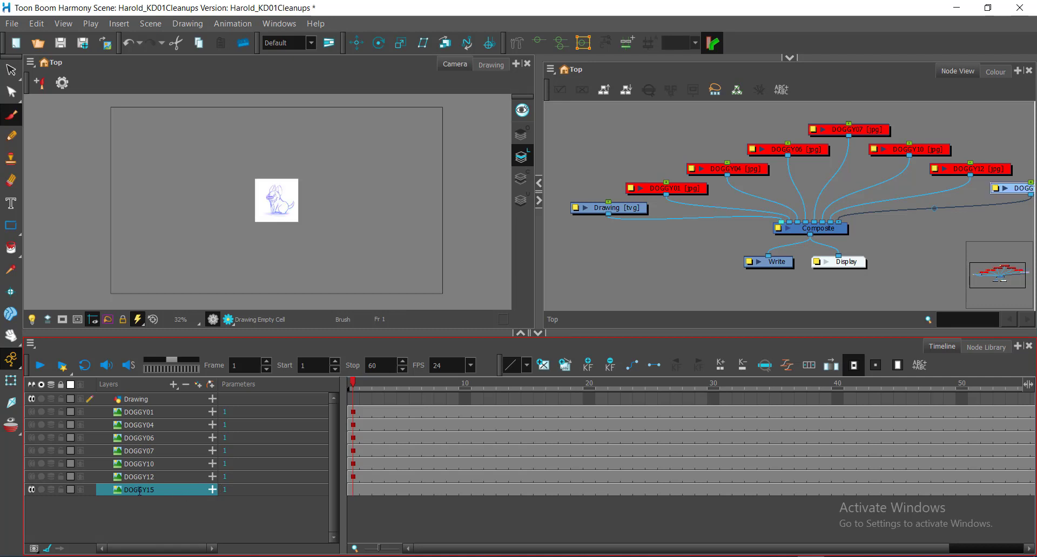
Set the DOGGY15 layer's Scale x and Scale y to 1, collapse its parameters and deselect the layer
{"action": "left_click", "coordinate": [212, 490]}
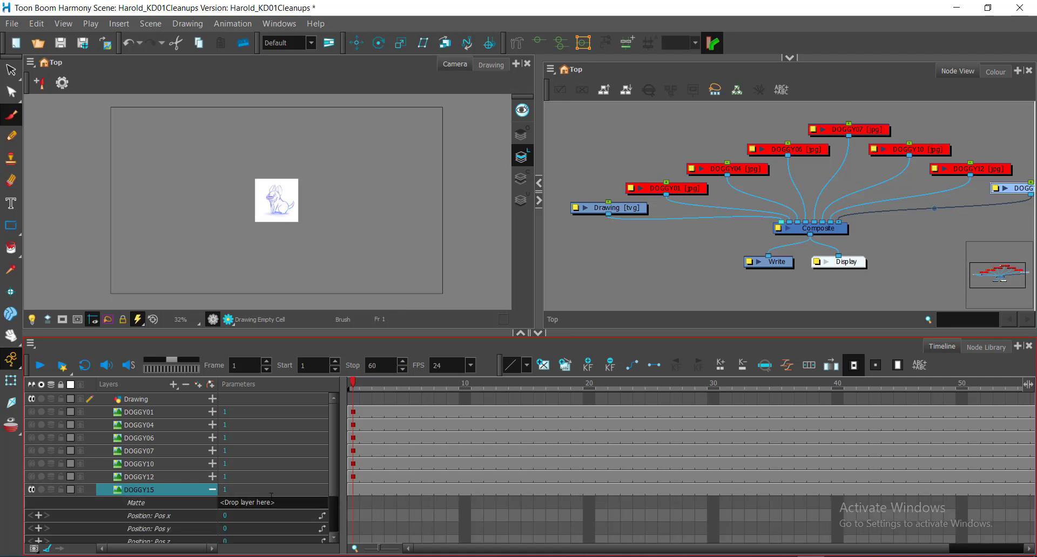
{"action": "scroll", "coordinate": [272, 495], "scroll_direction": "down", "scroll_amount": 3}
{"action": "double_click", "coordinate": [247, 510]}
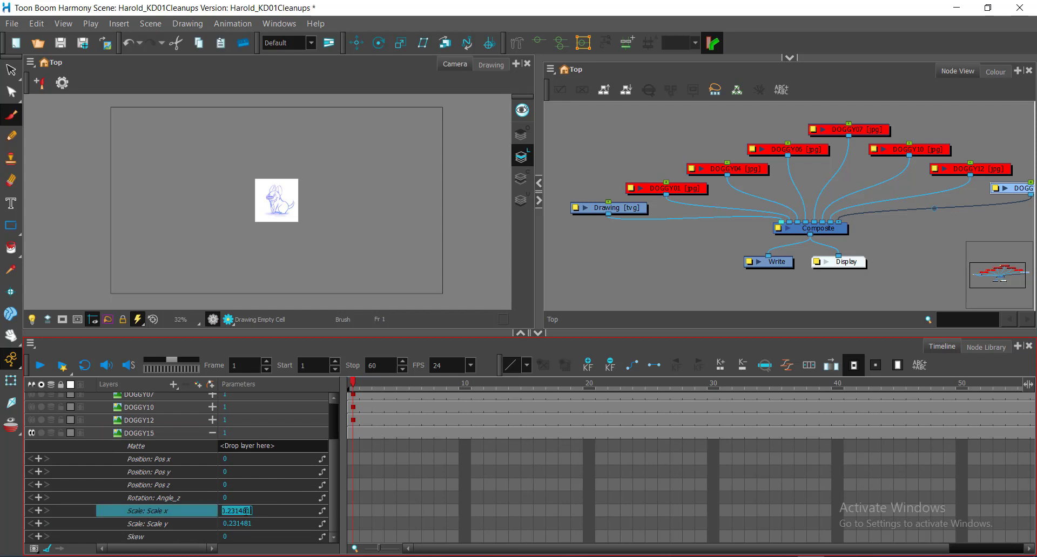
{"action": "type", "text": "1"}
{"action": "key", "text": "Return"}
{"action": "double_click", "coordinate": [236, 523]}
{"action": "type", "text": "1"}
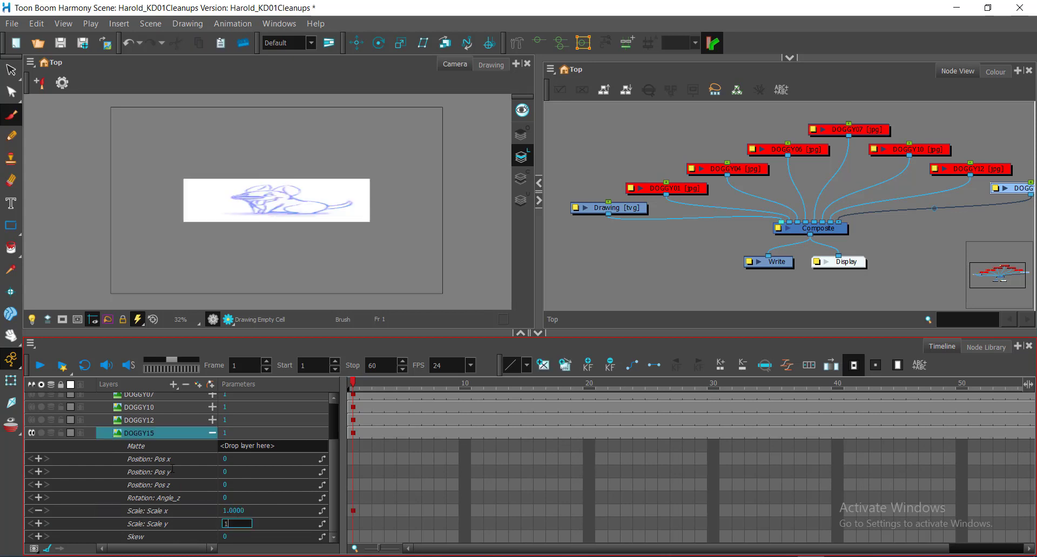
{"action": "key", "text": "Return"}
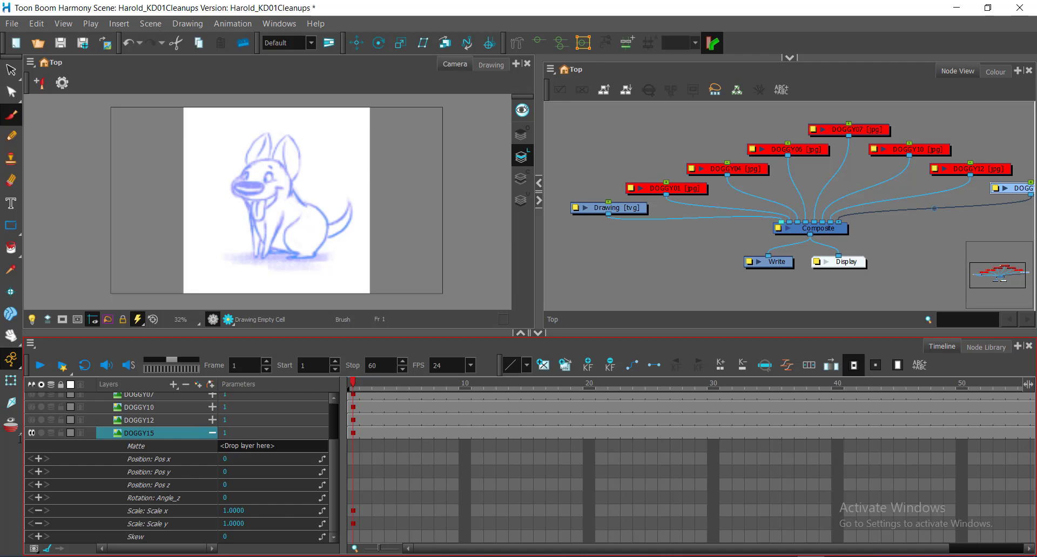
{"action": "left_click", "coordinate": [212, 432]}
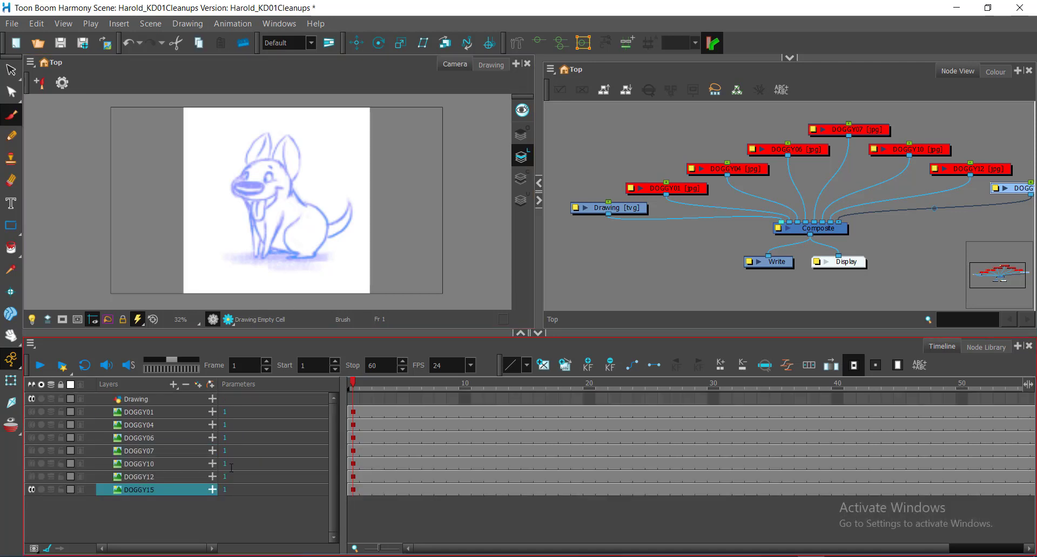
{"action": "left_click", "coordinate": [206, 516]}
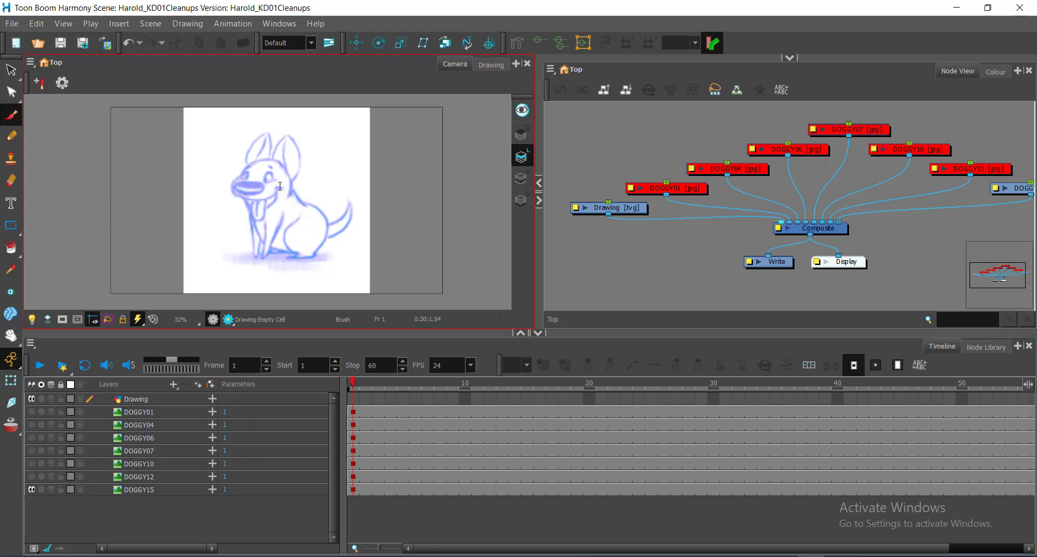
Try enlarging the DOGGY15 sketch by setting its Scale x and Scale y to 1.75
{"action": "left_click", "coordinate": [212, 489]}
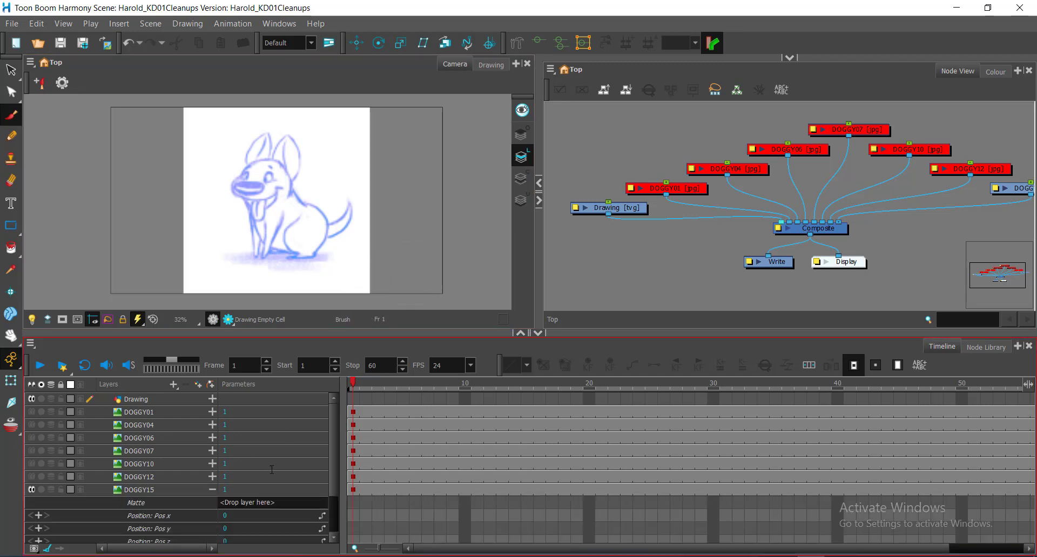
{"action": "scroll", "coordinate": [272, 470], "scroll_direction": "down", "scroll_amount": 3}
{"action": "left_click", "coordinate": [234, 511]}
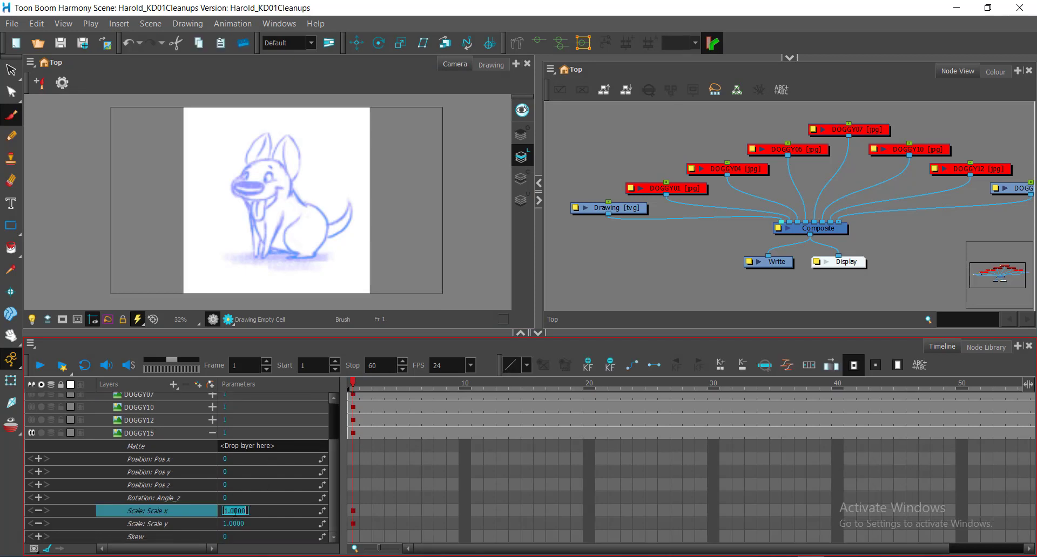
{"action": "type", "text": "1.75"}
{"action": "key", "text": "Return"}
{"action": "left_click", "coordinate": [234, 524]}
{"action": "type", "text": "1.7"}
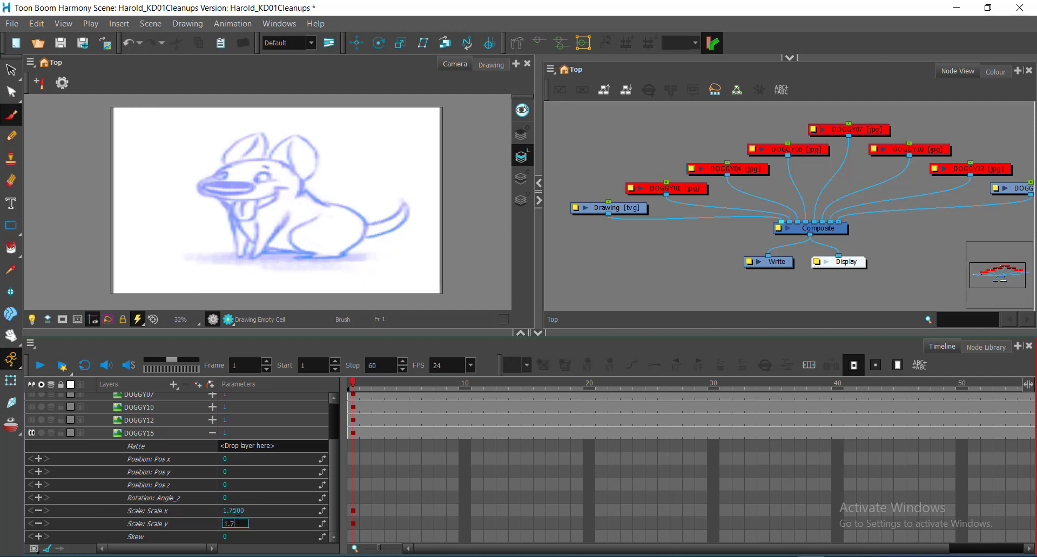
{"action": "type", "text": "5"}
{"action": "key", "text": "Return"}
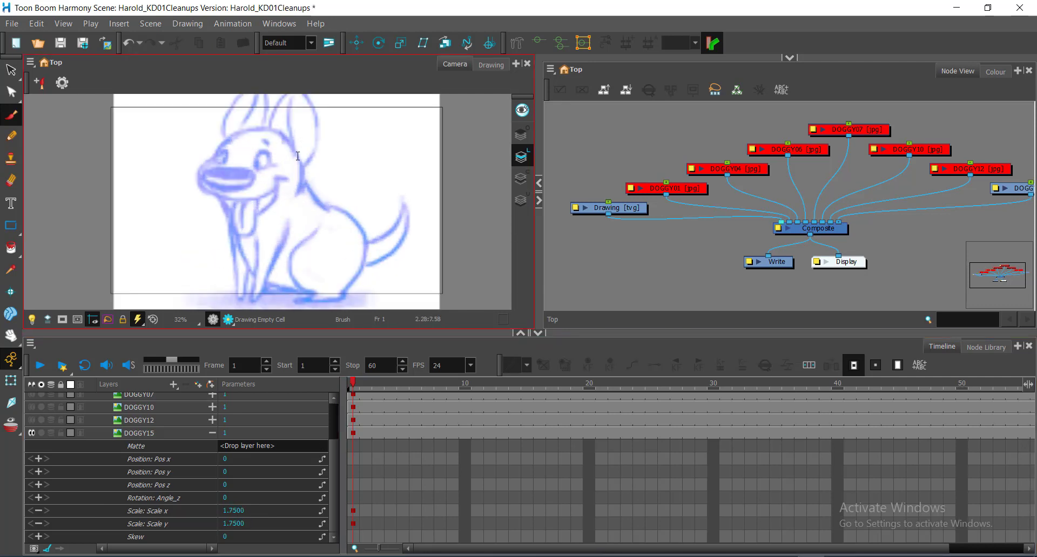
{"action": "scroll", "coordinate": [297, 155], "scroll_direction": "down", "scroll_amount": 1}
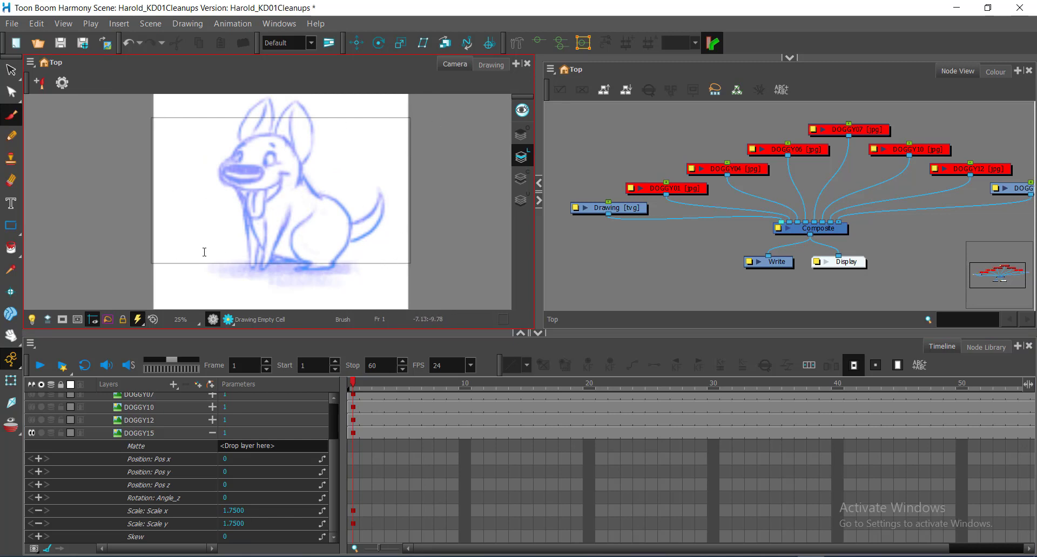
{"action": "key", "text": "ctrl"}
{"action": "key", "text": "ctrl"}
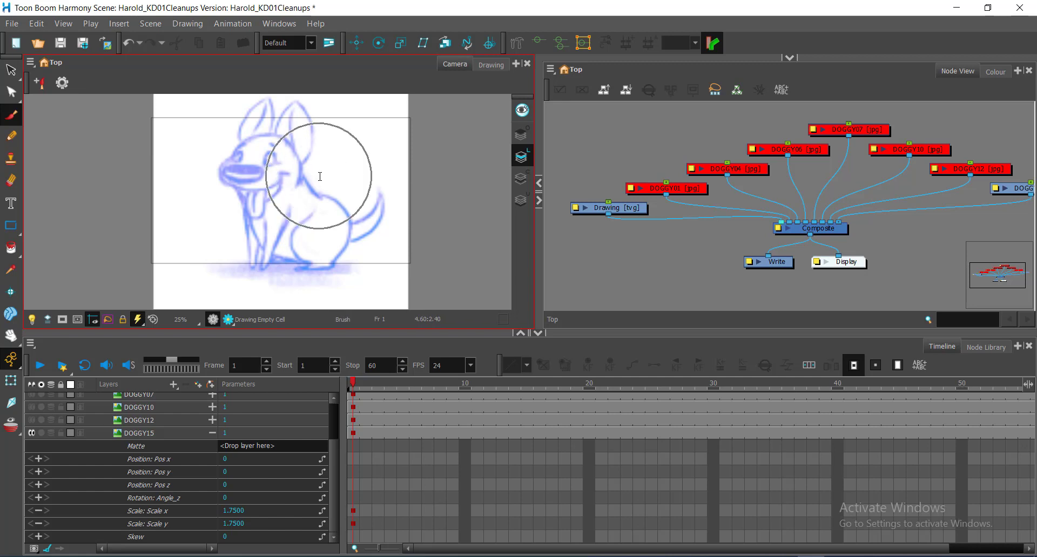
{"action": "key", "text": "ctrl"}
{"action": "left_click", "coordinate": [241, 534]}
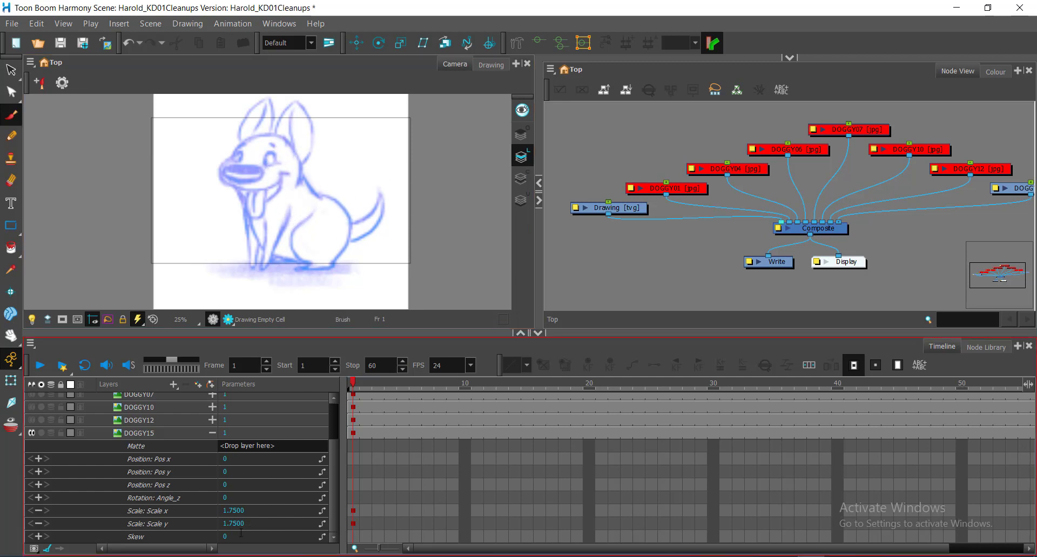
Reset the DOGGY15 layer's Scale x and Scale y to 1 and collapse its parameters
{"action": "double_click", "coordinate": [237, 511]}
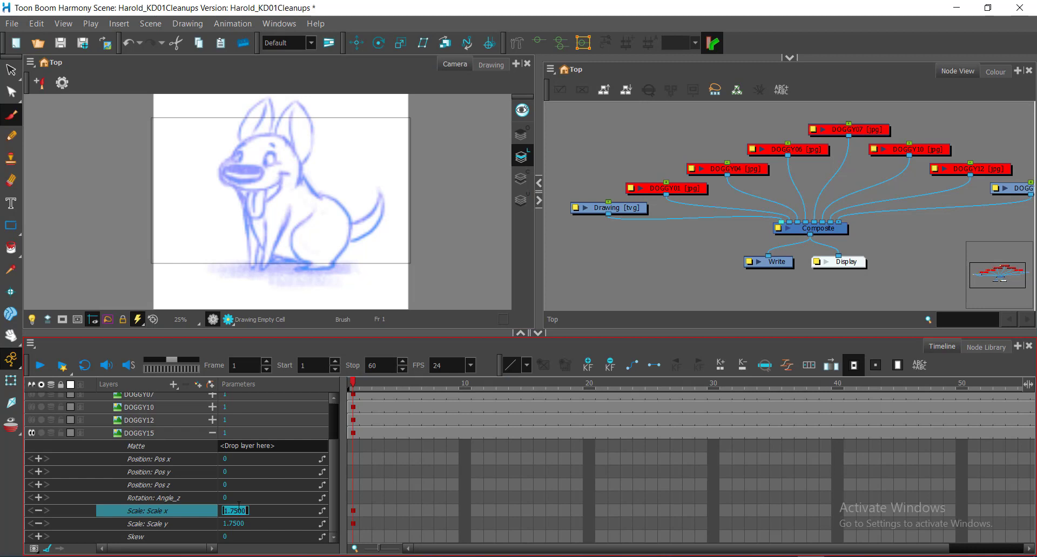
{"action": "type", "text": "1"}
{"action": "double_click", "coordinate": [237, 524]}
{"action": "type", "text": "1"}
{"action": "key", "text": "Return"}
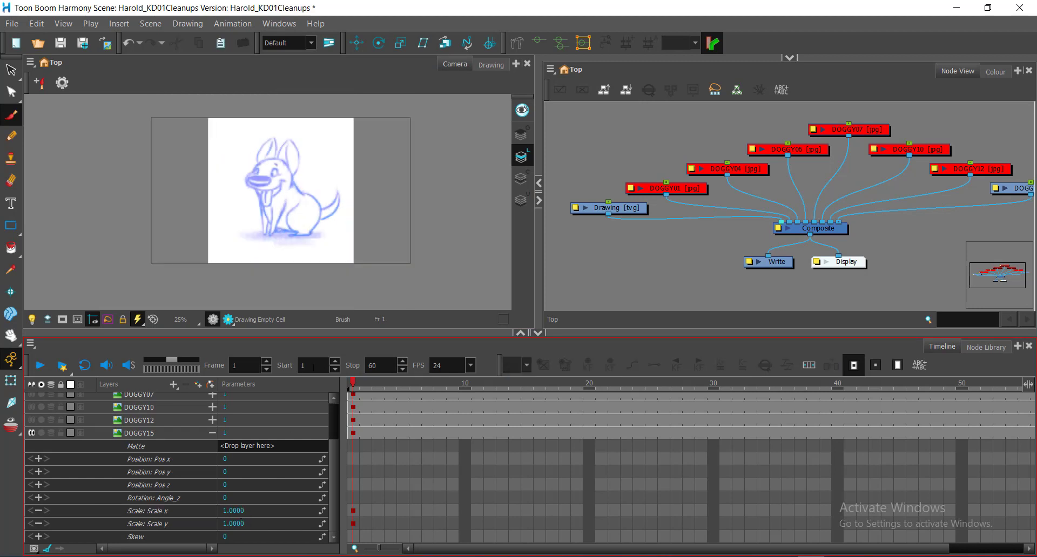
{"action": "left_click", "coordinate": [212, 433]}
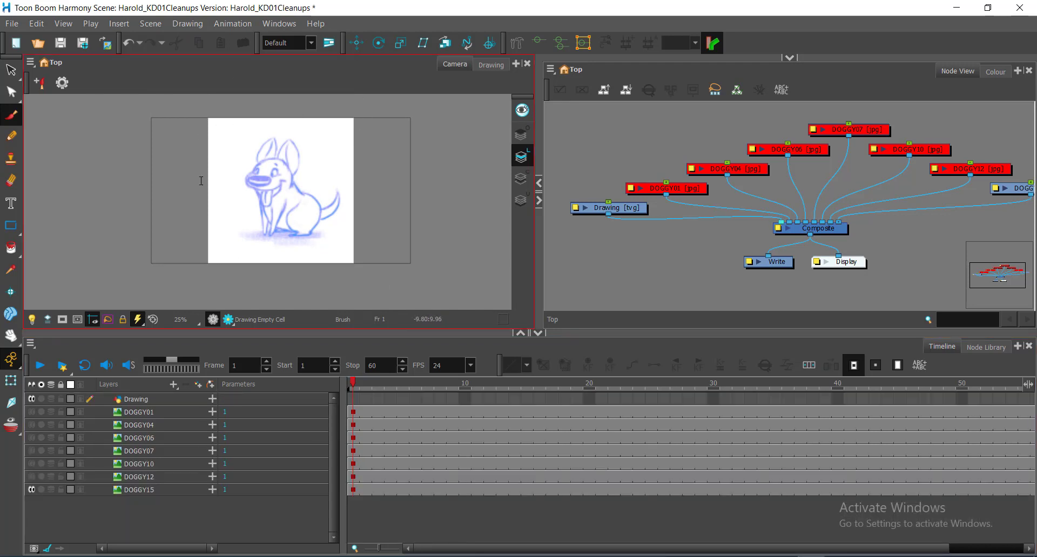
Switch to the Select tool and make the hidden layers DOGGY12, DOGGY10, DOGGY07, DOGGY06, DOGGY04 and DOGGY01 visible again
{"action": "key", "text": "ctrl"}
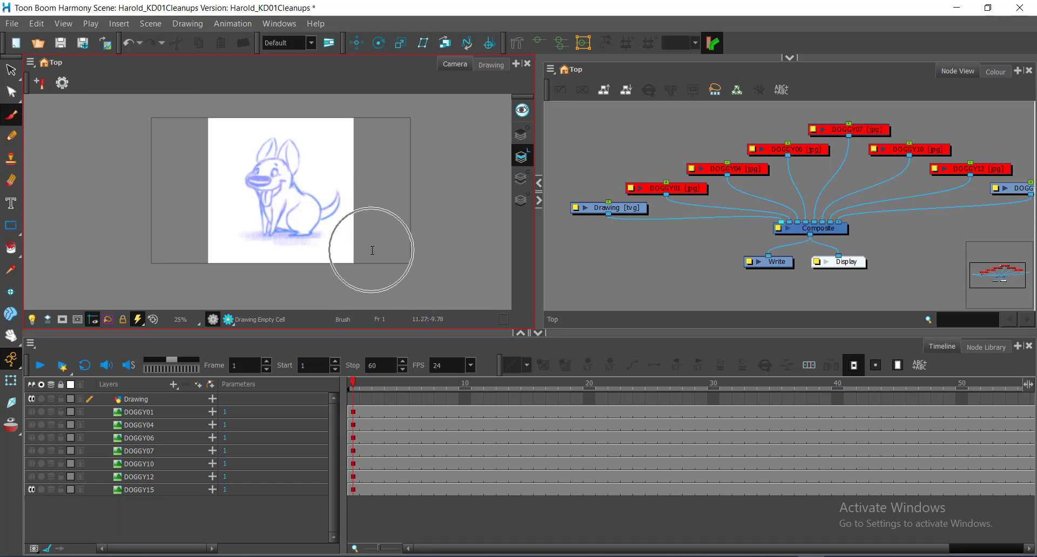
{"action": "key", "text": "alt+s"}
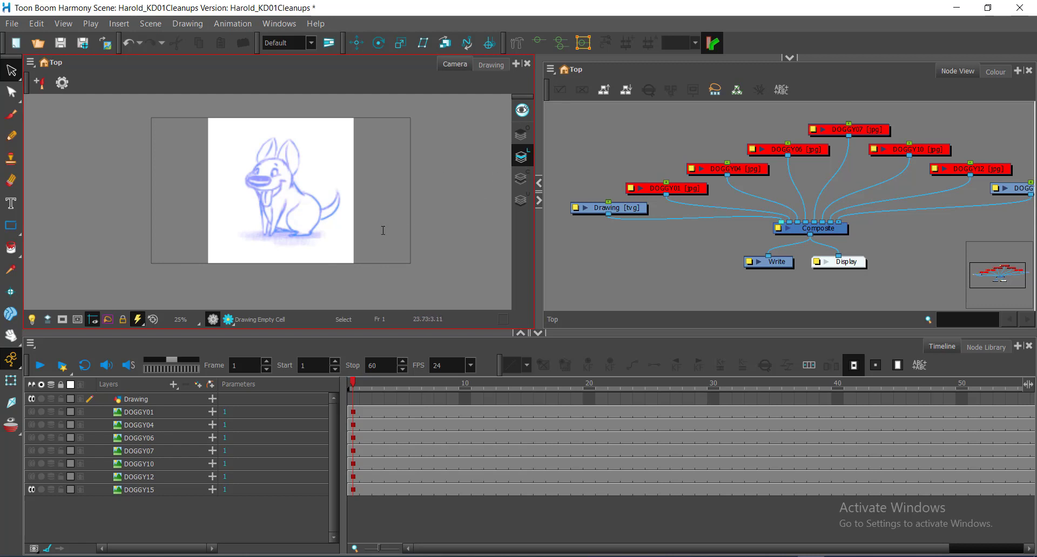
{"action": "left_click", "coordinate": [32, 489]}
{"action": "left_click", "coordinate": [31, 489]}
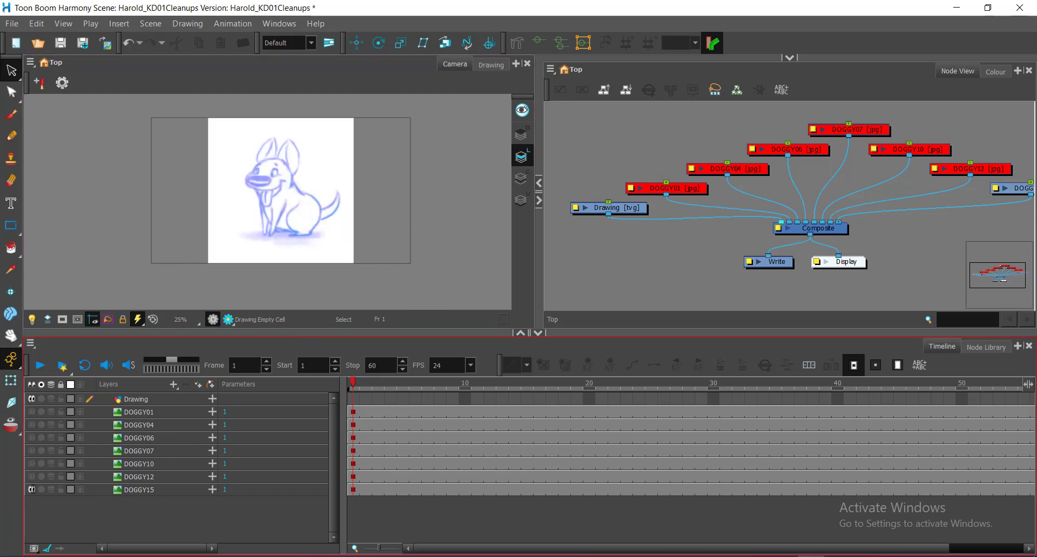
{"action": "left_click", "coordinate": [32, 477]}
{"action": "left_click", "coordinate": [32, 464]}
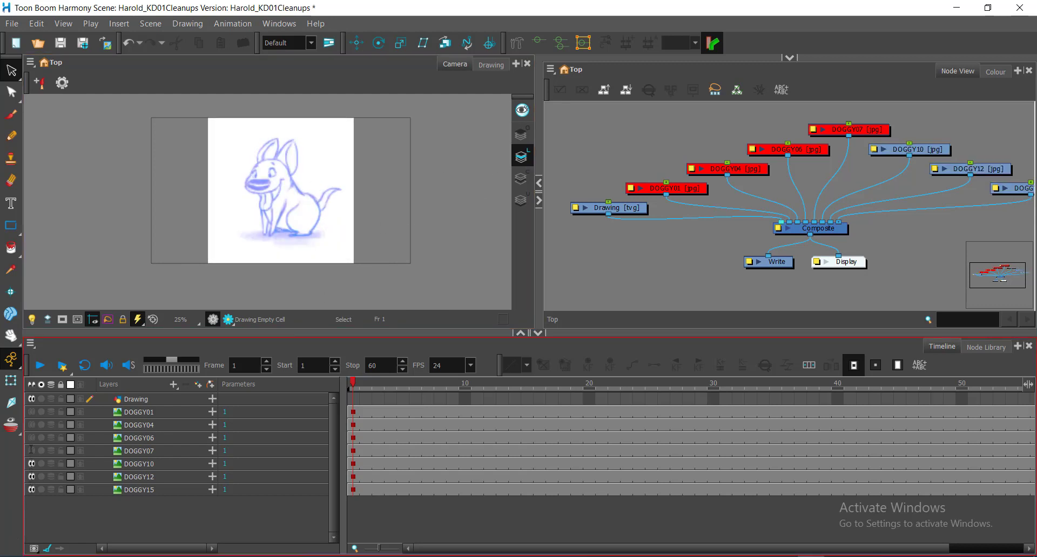
{"action": "left_click", "coordinate": [31, 451]}
{"action": "left_click", "coordinate": [31, 438]}
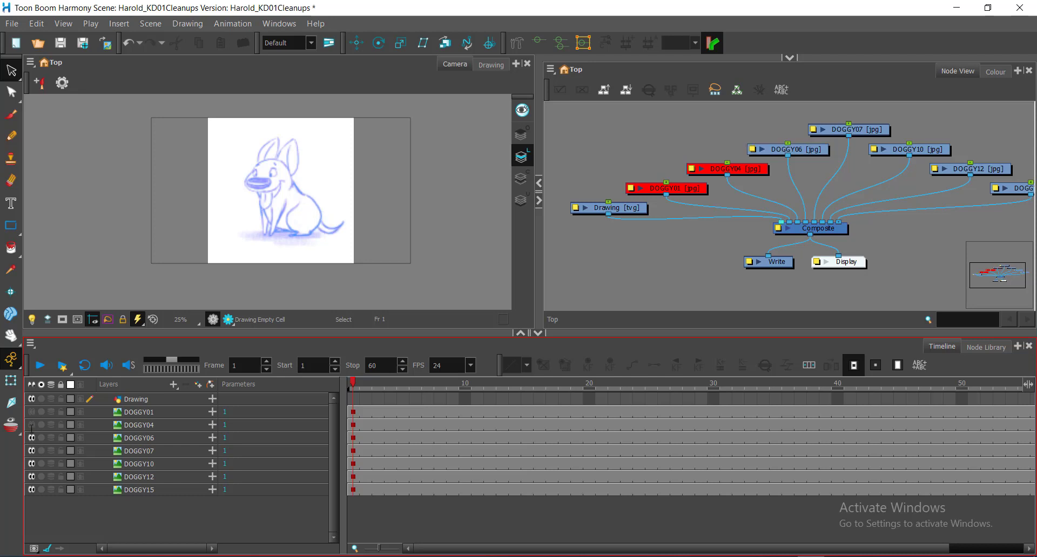
{"action": "left_click", "coordinate": [31, 425]}
{"action": "left_click", "coordinate": [31, 412]}
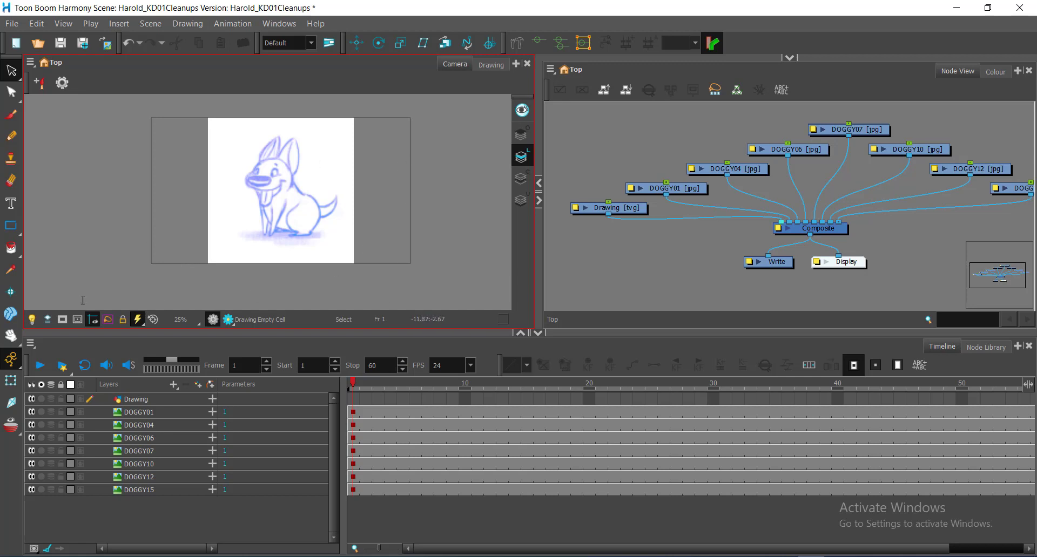
Lock all seven DOGGY sketch layers, from DOGGY01 through DOGGY15, leaving the Drawing layer unlocked
{"action": "left_click", "coordinate": [60, 412]}
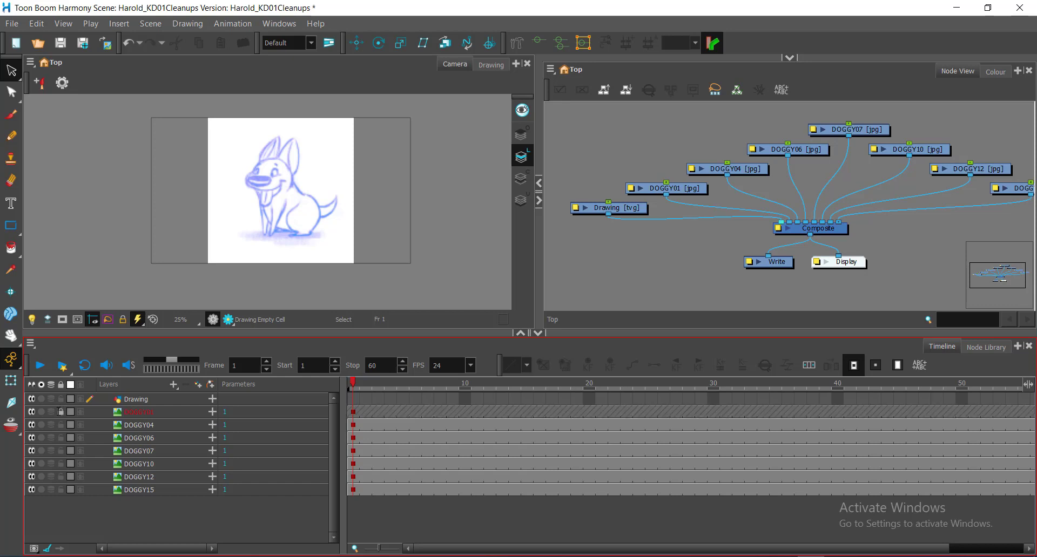
{"action": "left_click", "coordinate": [60, 425]}
{"action": "left_click", "coordinate": [60, 438]}
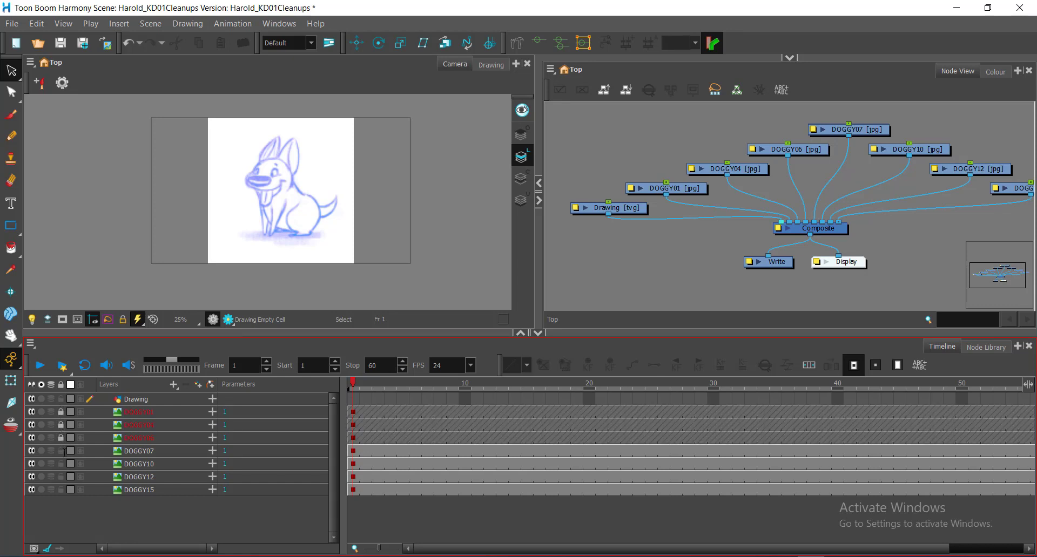
{"action": "left_click", "coordinate": [60, 451]}
{"action": "left_click", "coordinate": [60, 464]}
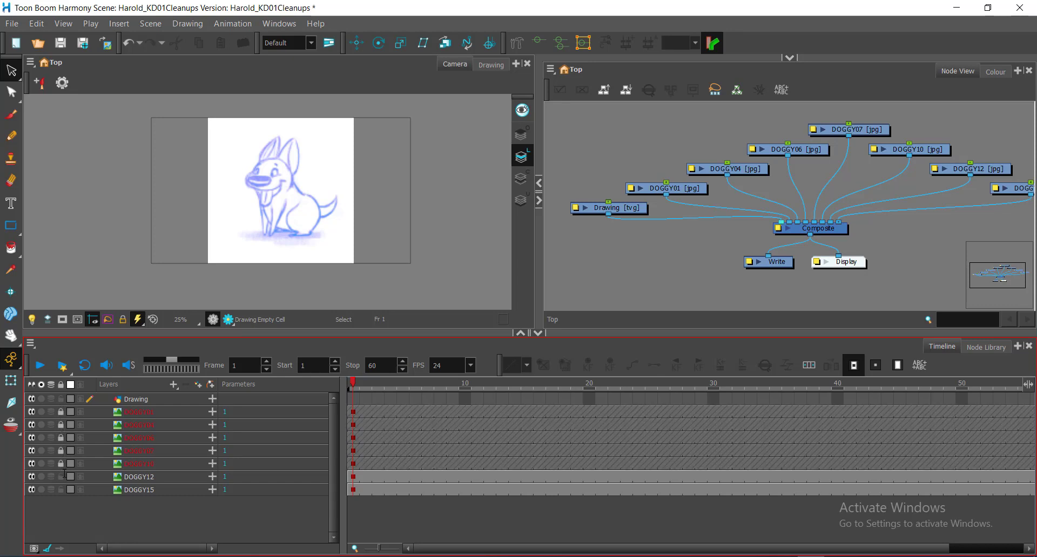
{"action": "left_click", "coordinate": [60, 476]}
{"action": "left_click", "coordinate": [61, 490]}
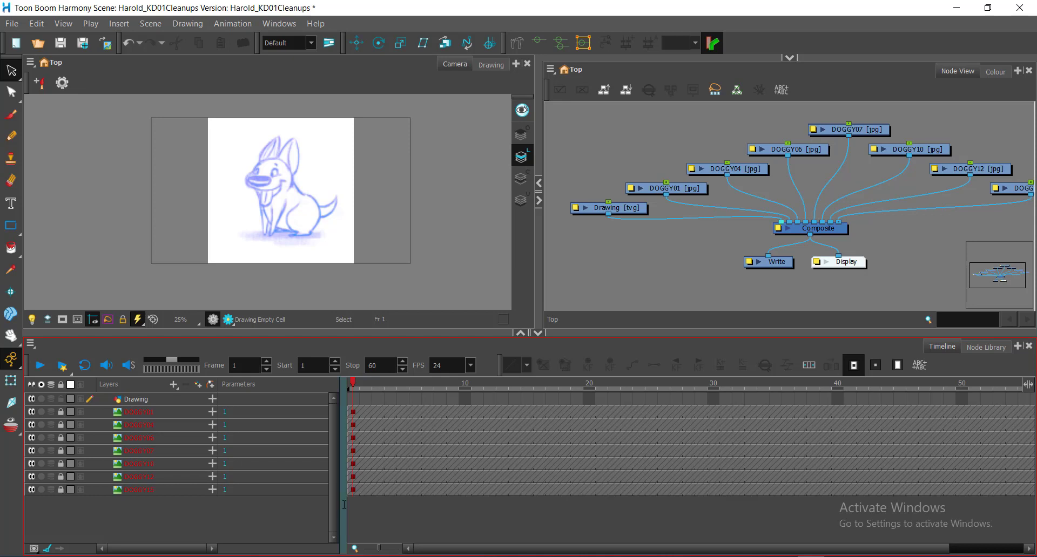